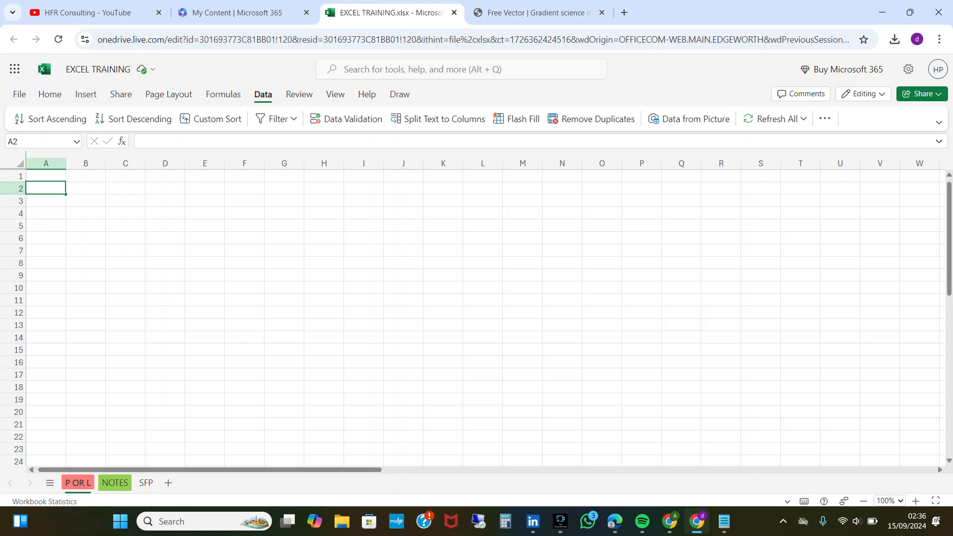
Enter the sample text qwerfgjhgl, ligtkjhfoiu and lkugliu in cells A1 to A3.
click(45, 176)
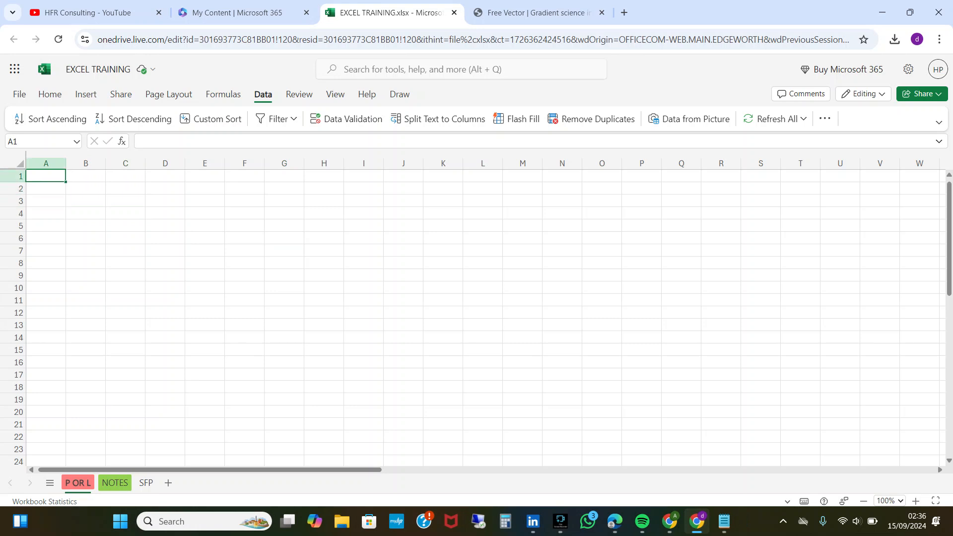
text(qwerfgjhgl)
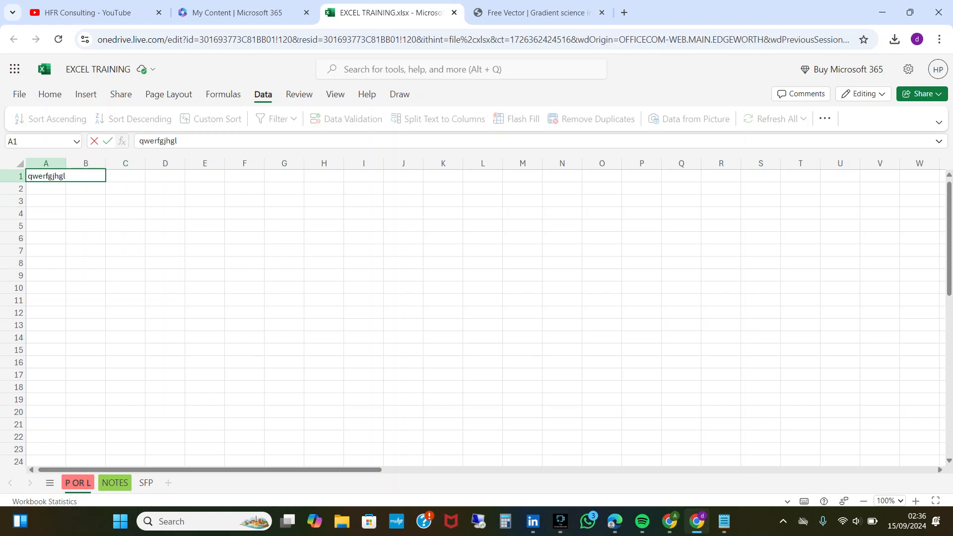
key(Return)
text(ligtkjhfoiu)
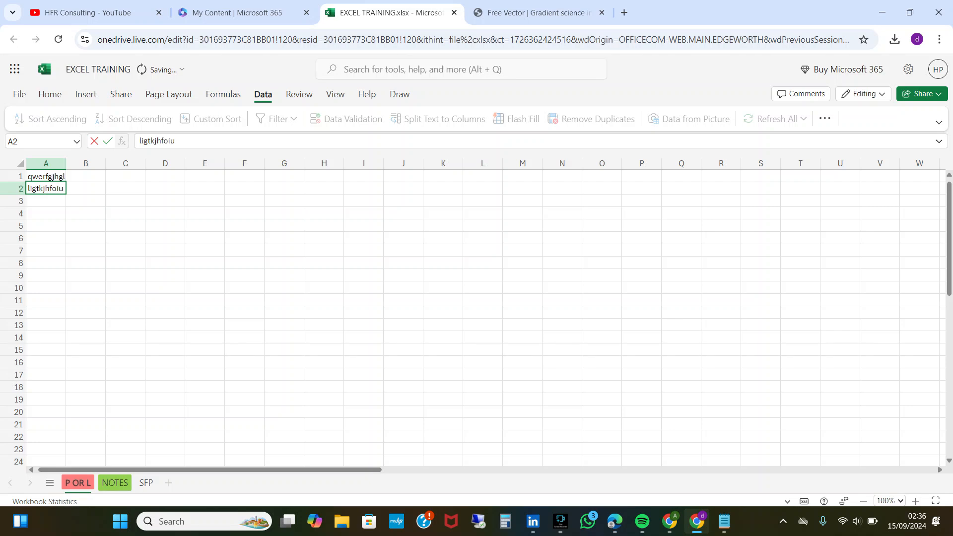
key(Return)
text(lkugliu)
key(Return)
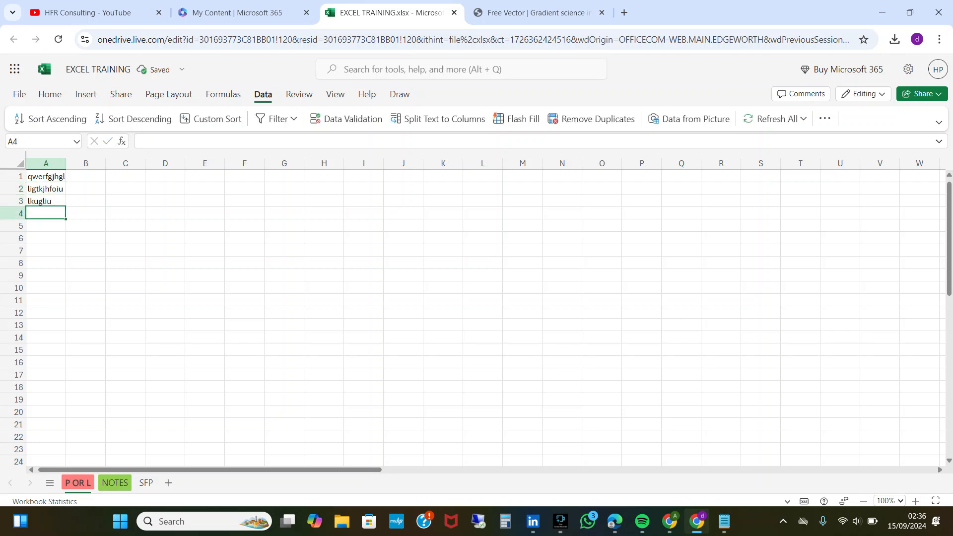
Enter the sample numbers 12345567 and 67899 in cells A4 and A5.
text(12345567)
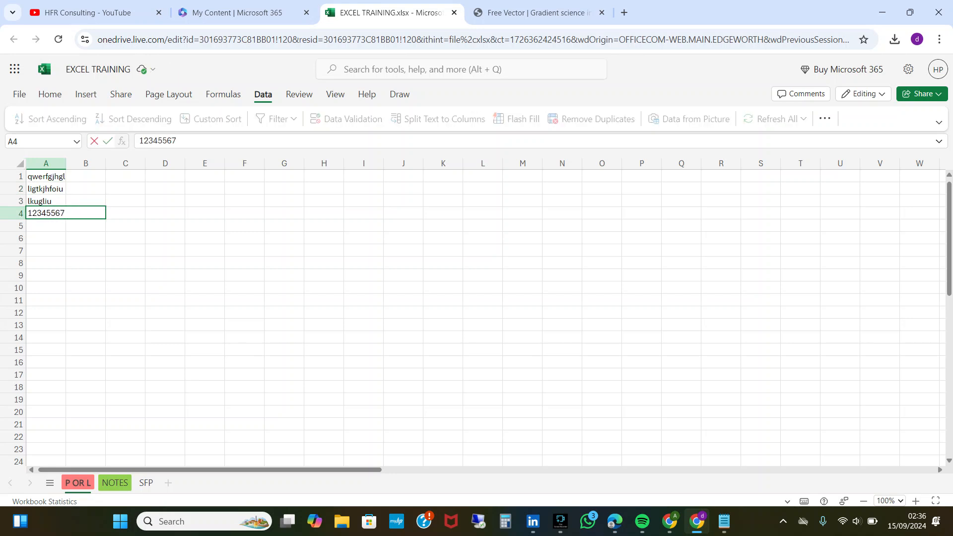
key(Return)
text(67899)
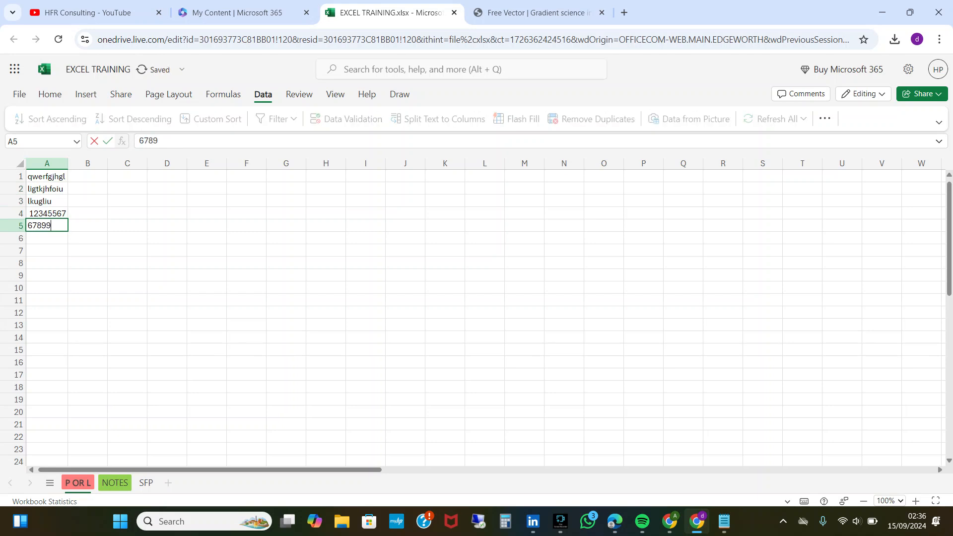
key(Return)
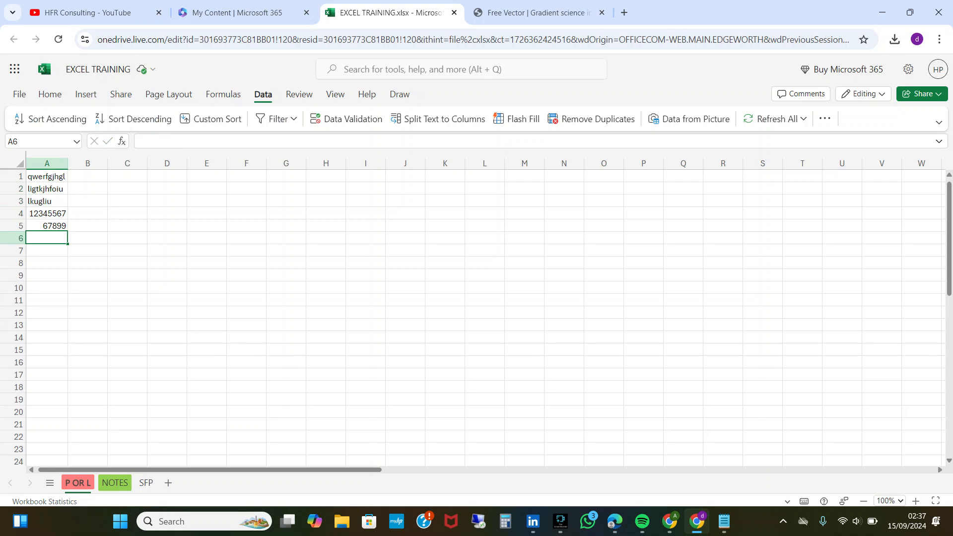
Enter the formula =Sum(H2:H5) in cell A6.
text(=)
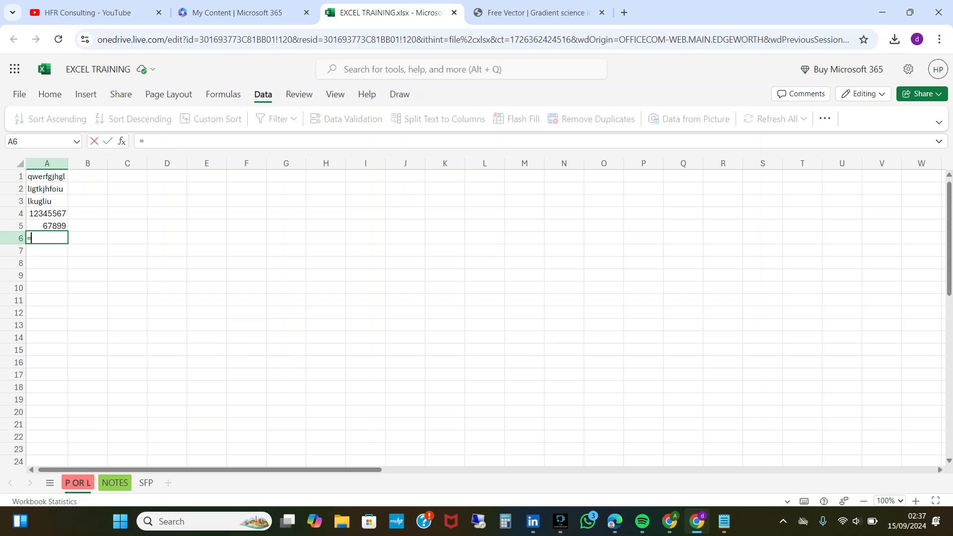
text(Sum)
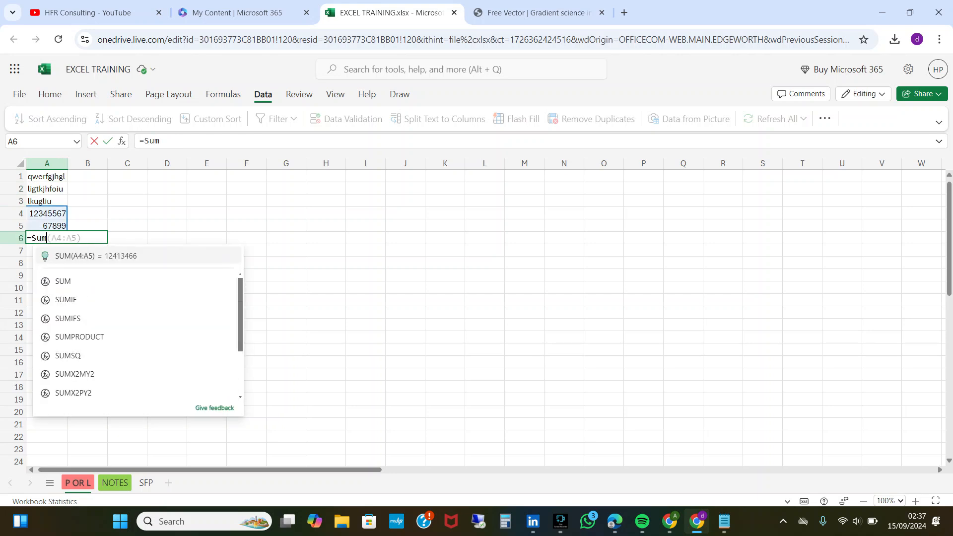
text(()
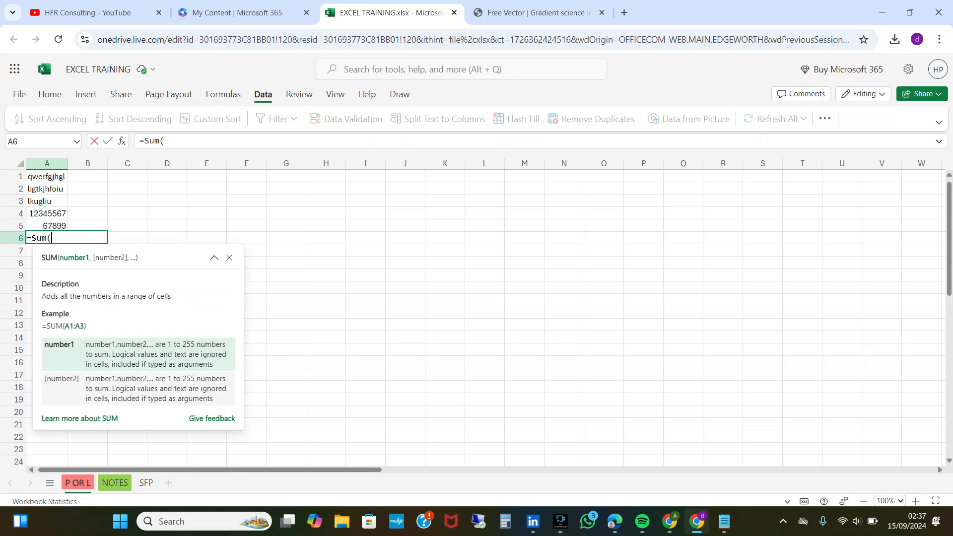
click(326, 188)
text(:H5)\)
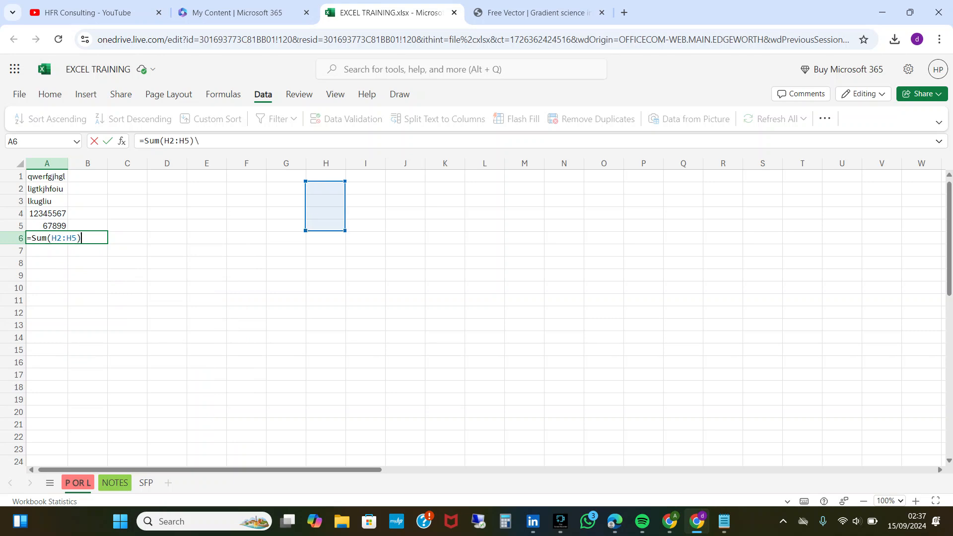
key(Return)
key(Down)
key(Up)
key(Up)
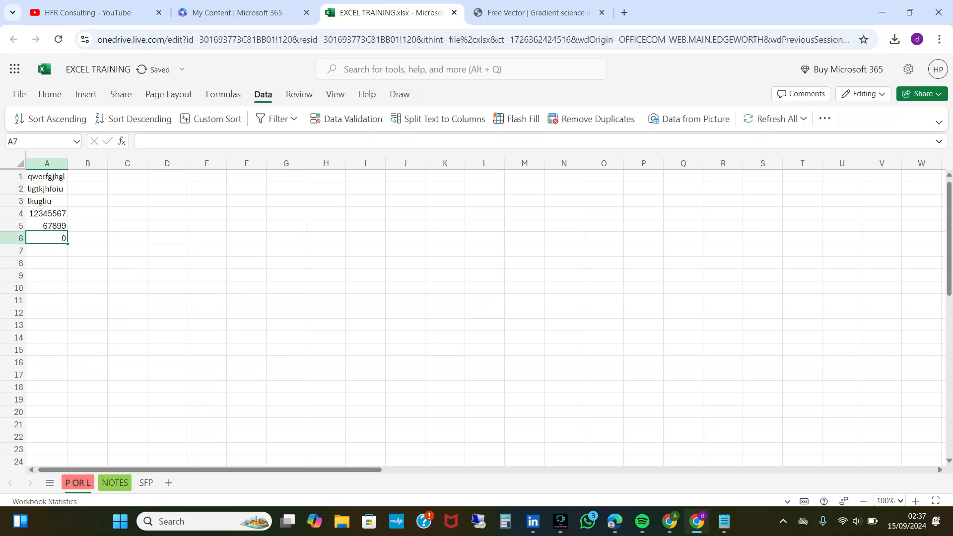
key(Down)
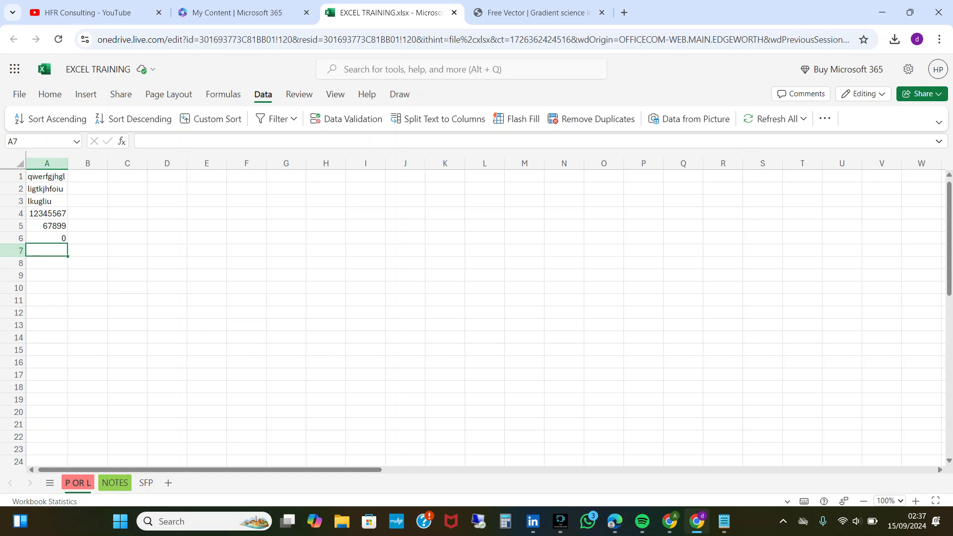
Enter the alphanumeric text tr456 in cell A7 and the date 1/7/2024 in cell A8.
text(tr456)
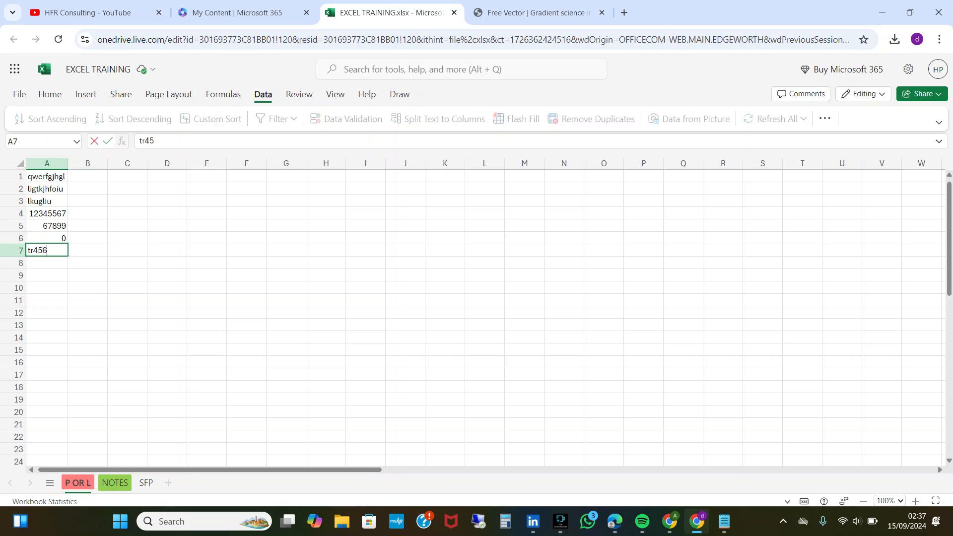
key(Return)
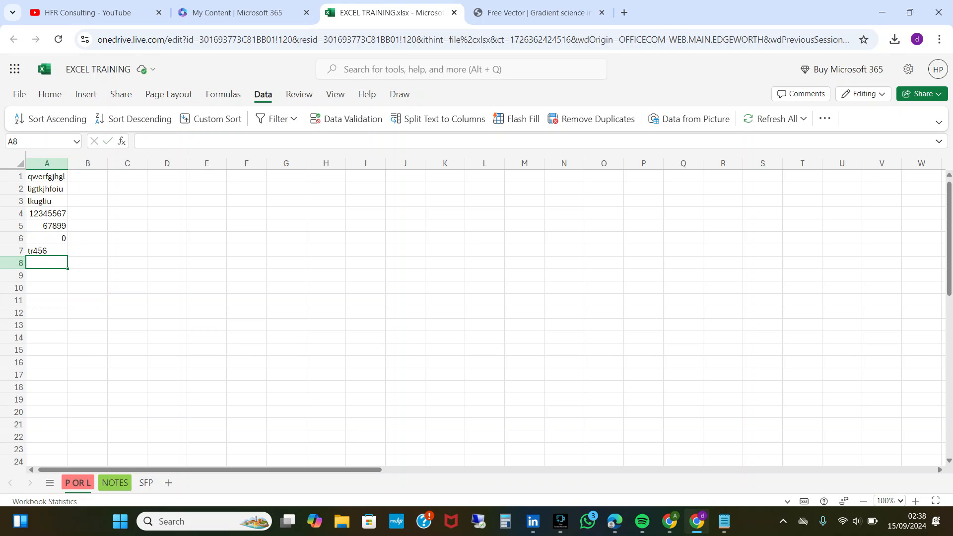
text(1)
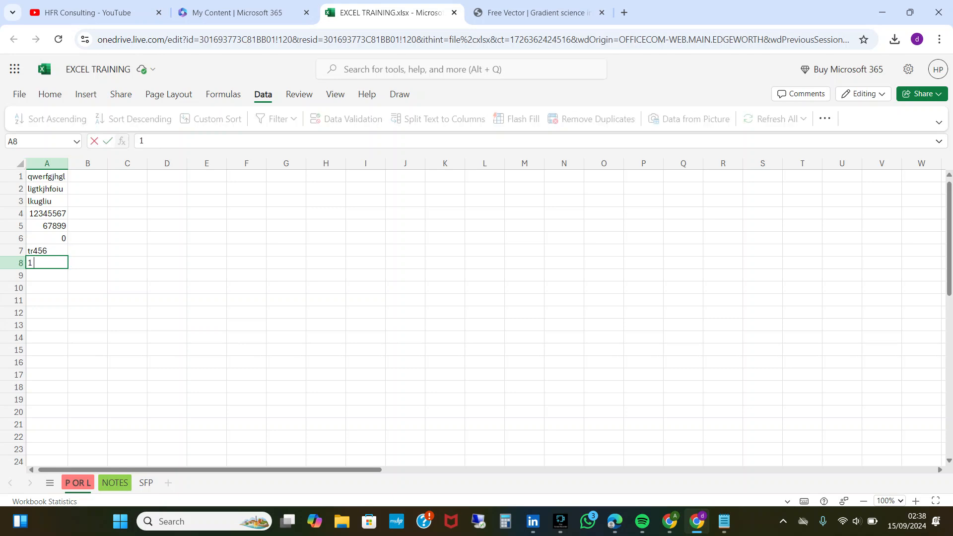
text(/07/2024)
key(Return)
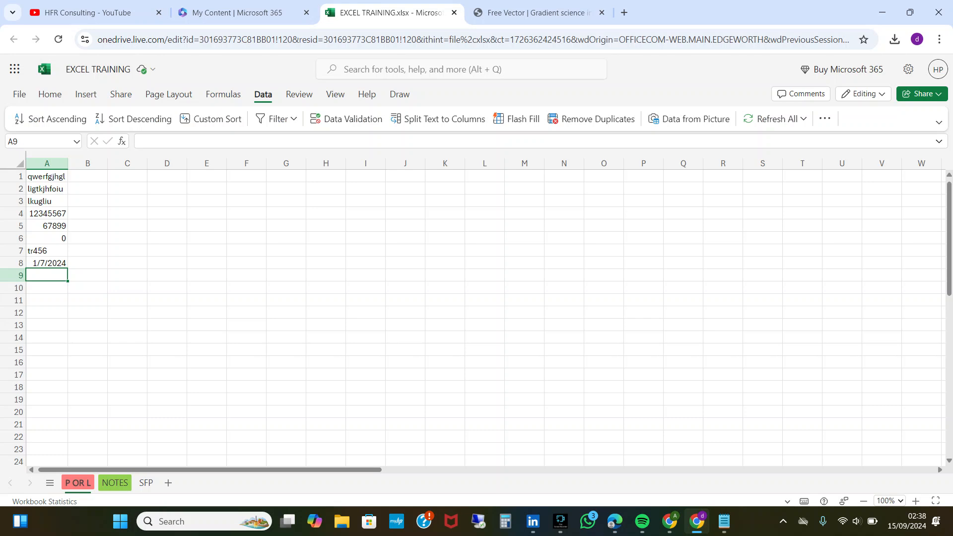
Enter the time 8:30pm in cell A9.
text(8)
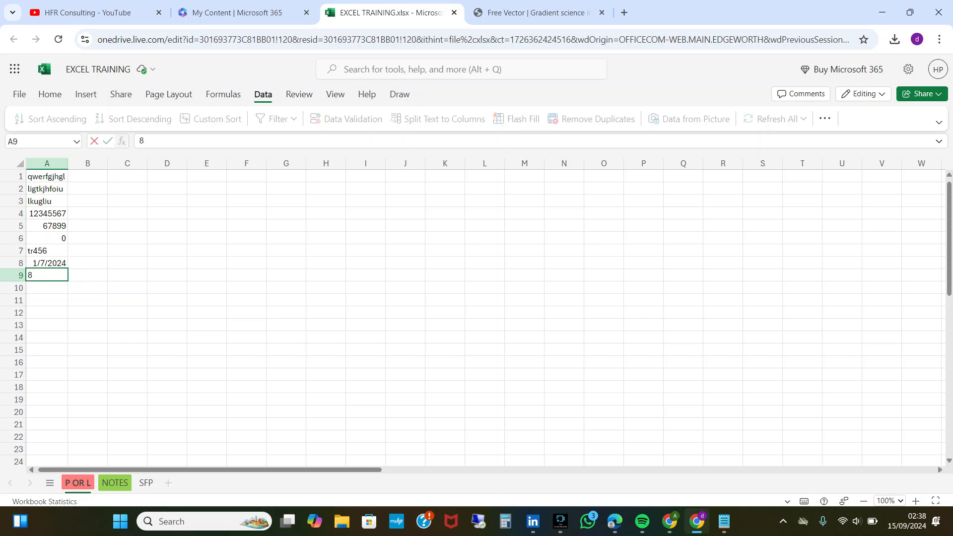
text(:3)
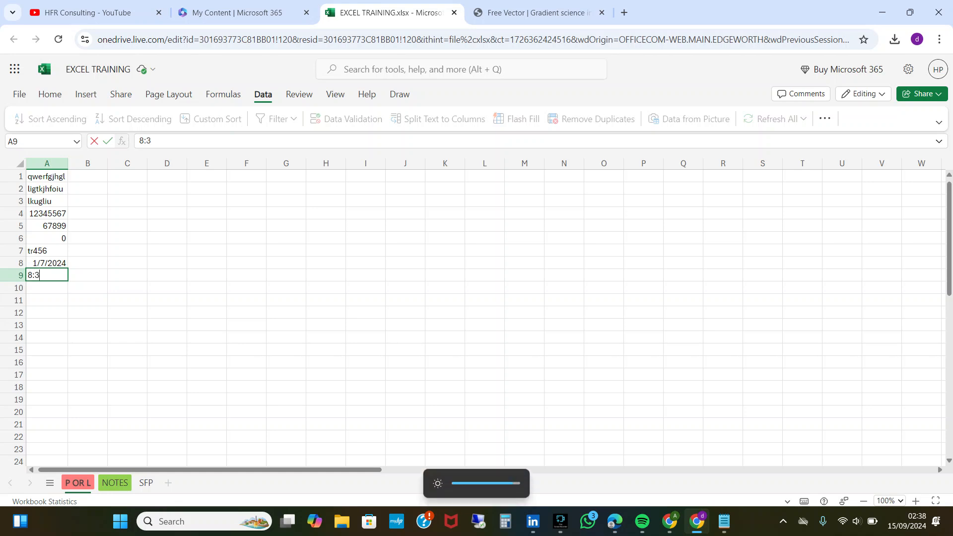
text(0p,)
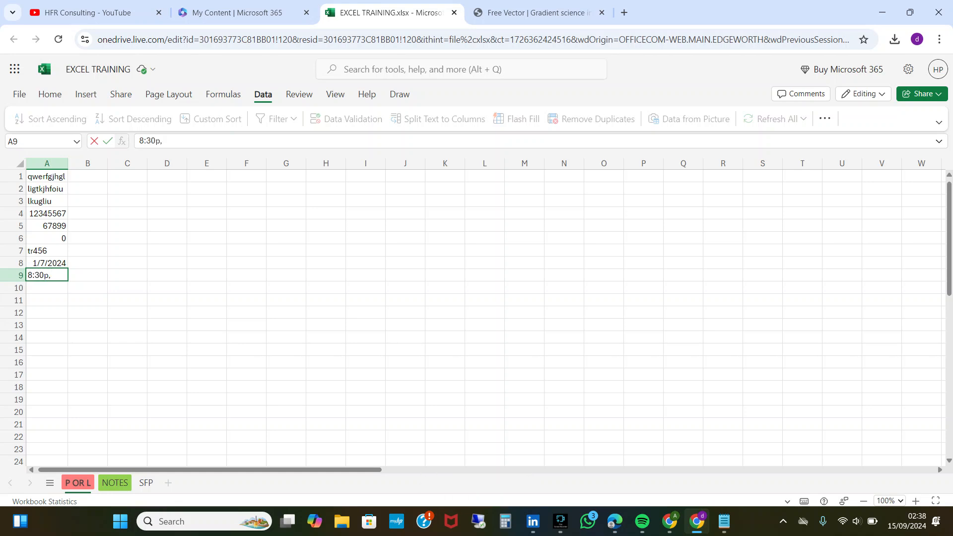
key(BackSpace)
text(m)
click(326, 238)
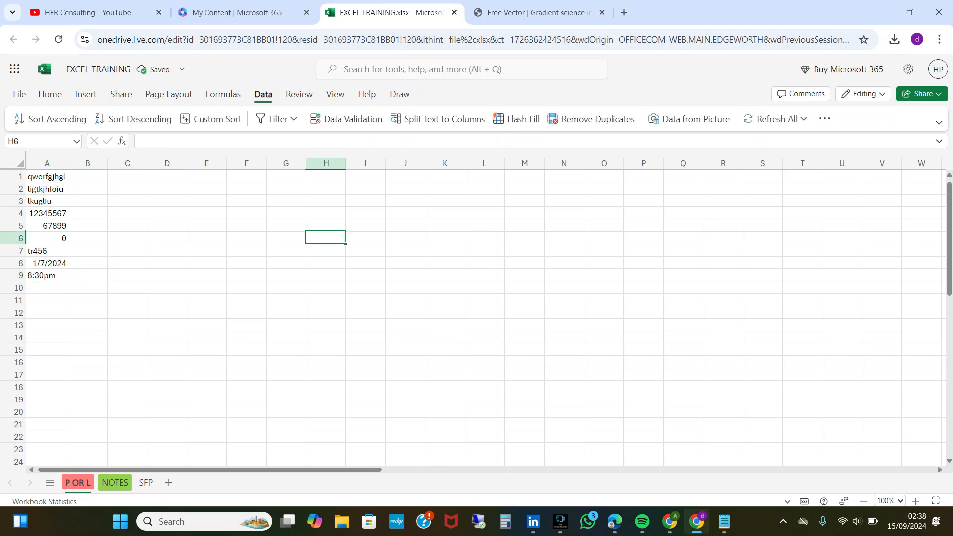
key(XF86MonBrightnessUp)
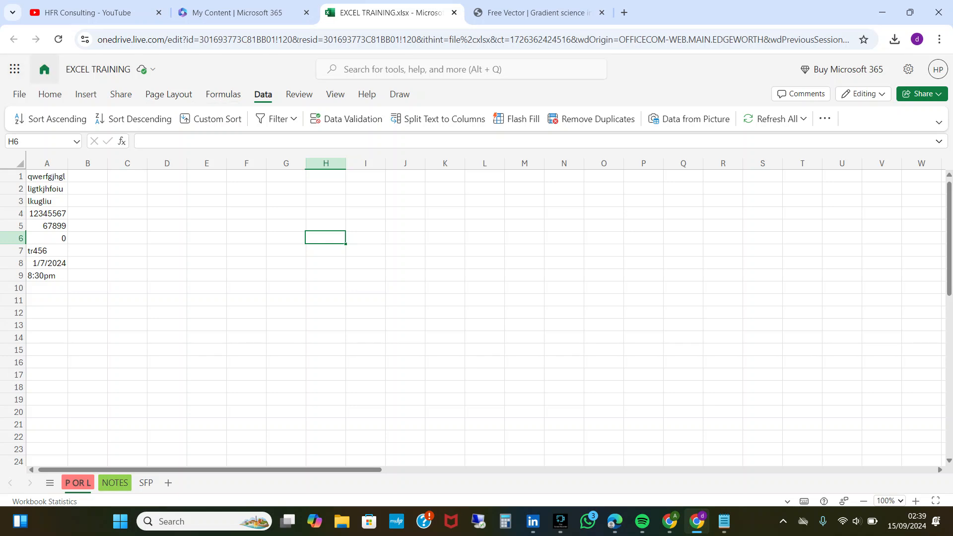
Try to place the picture Scan_20240827 (2) from this device's Scans folder inside cell H6.
click(86, 95)
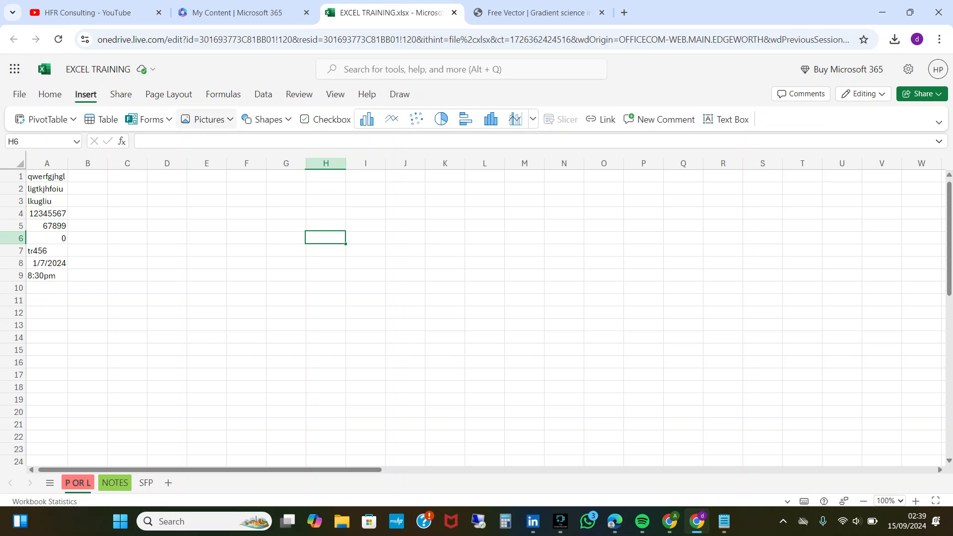
click(208, 119)
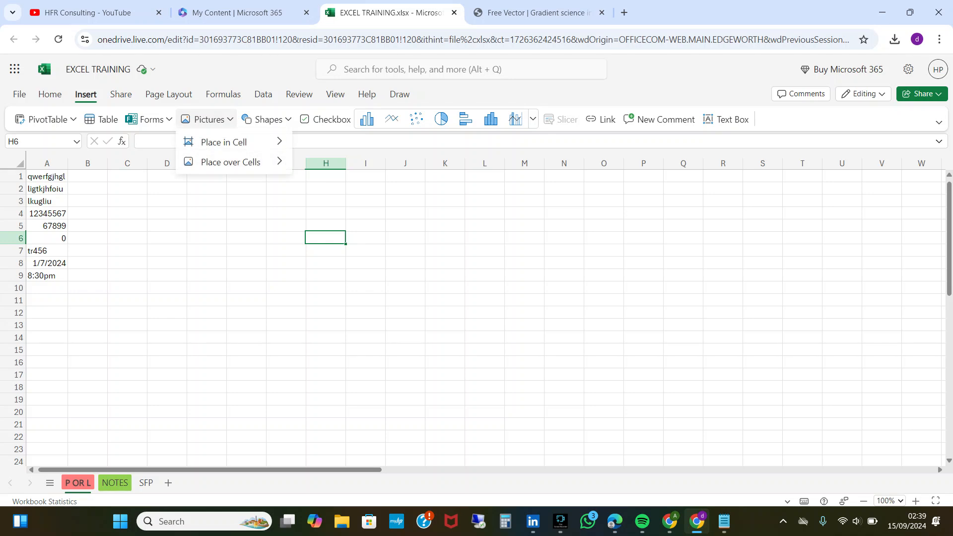
mouse_move(225, 142)
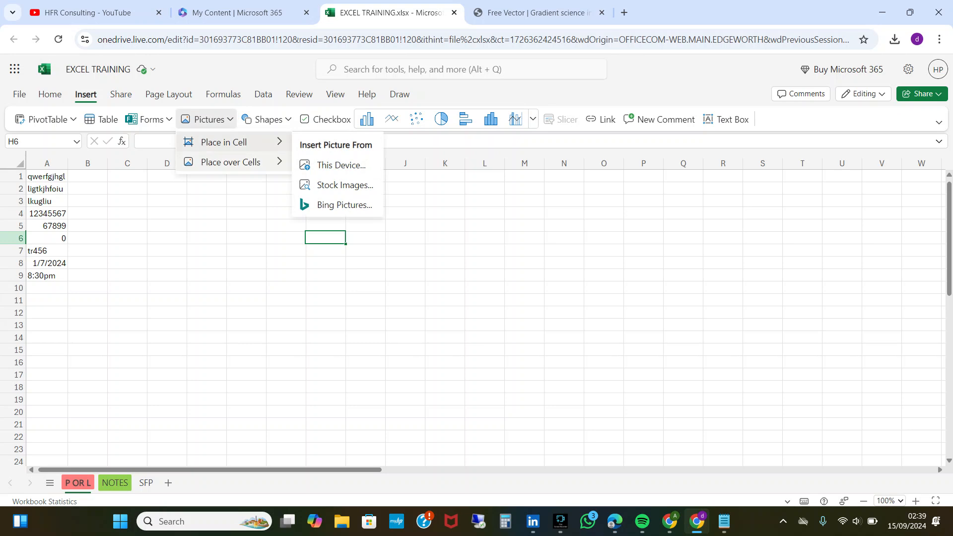
mouse_move(229, 162)
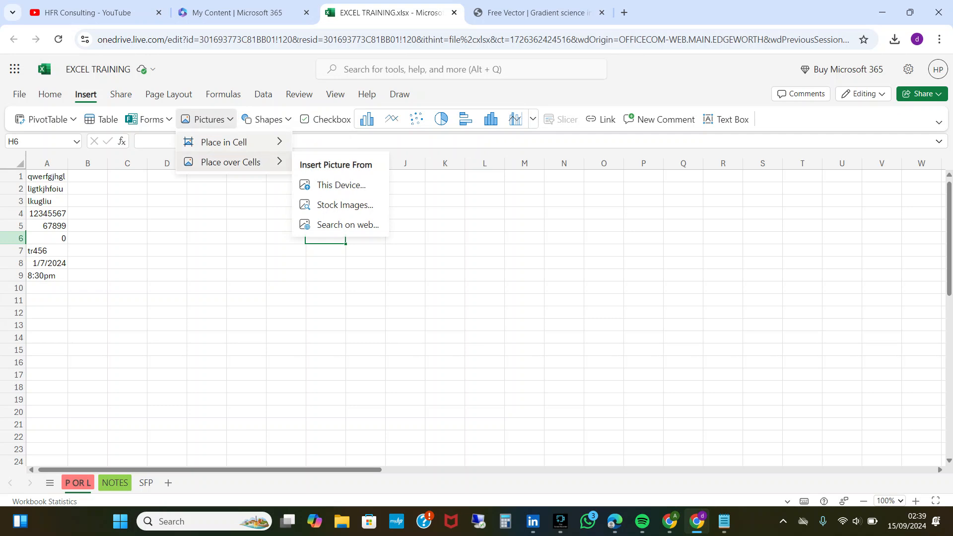
mouse_move(224, 142)
click(342, 165)
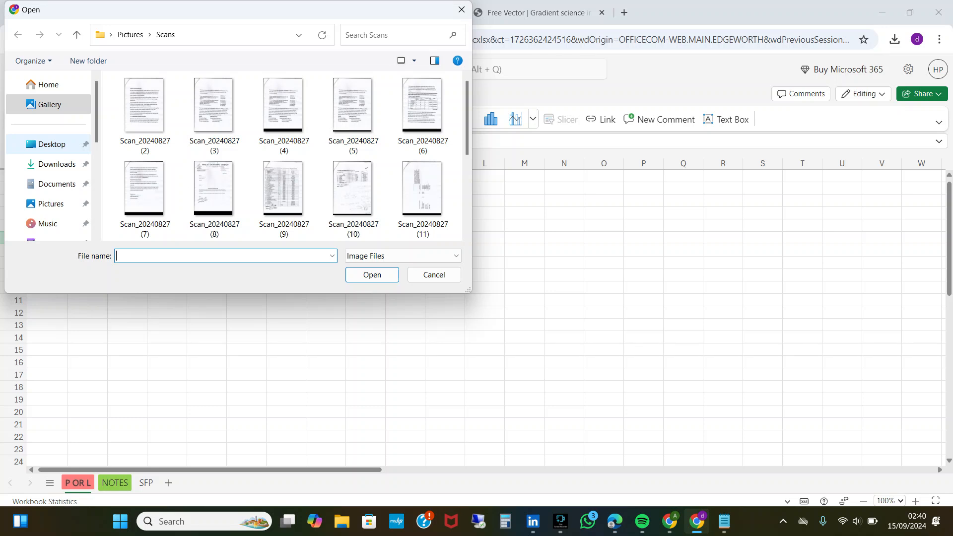
scroll(467, 149, down, 1)
scroll(295, 155, down, 2)
scroll(295, 156, up, 5)
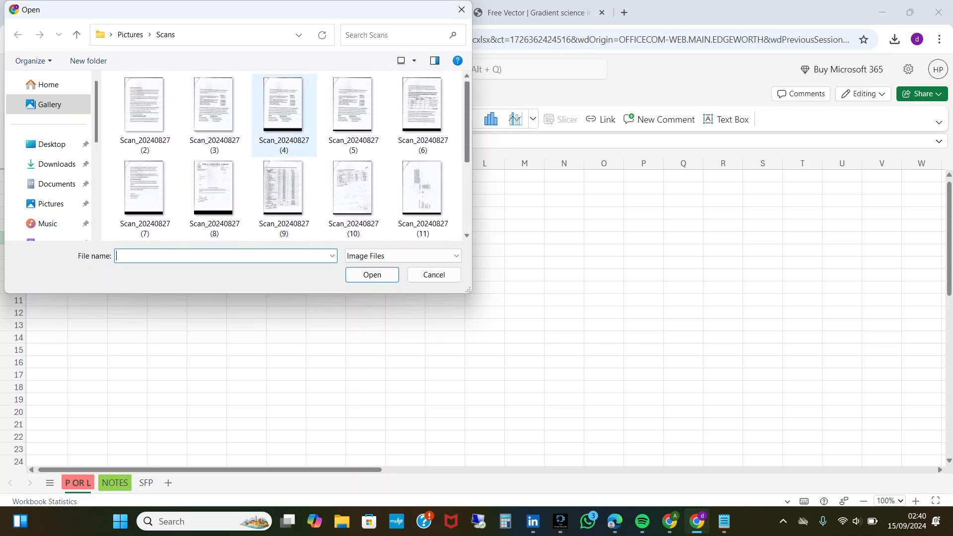
click(145, 115)
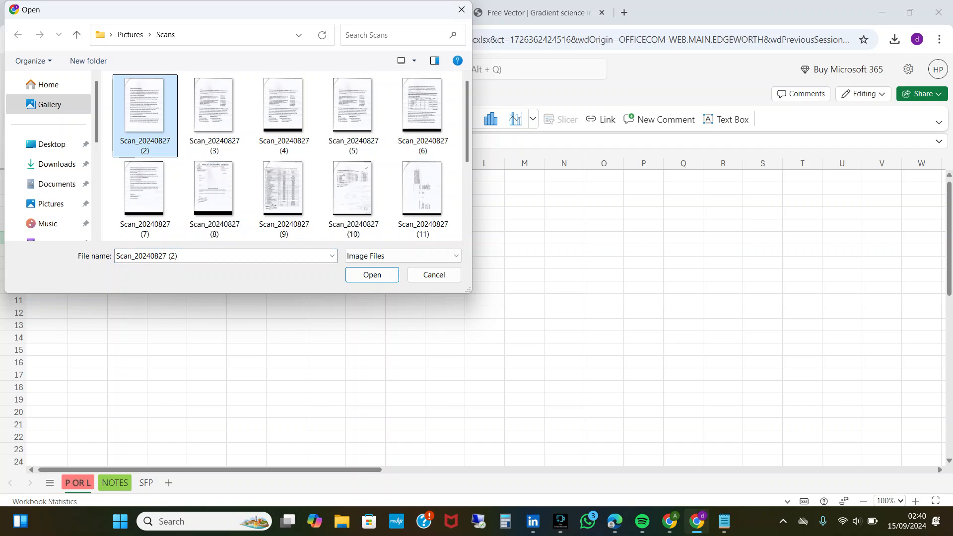
click(373, 275)
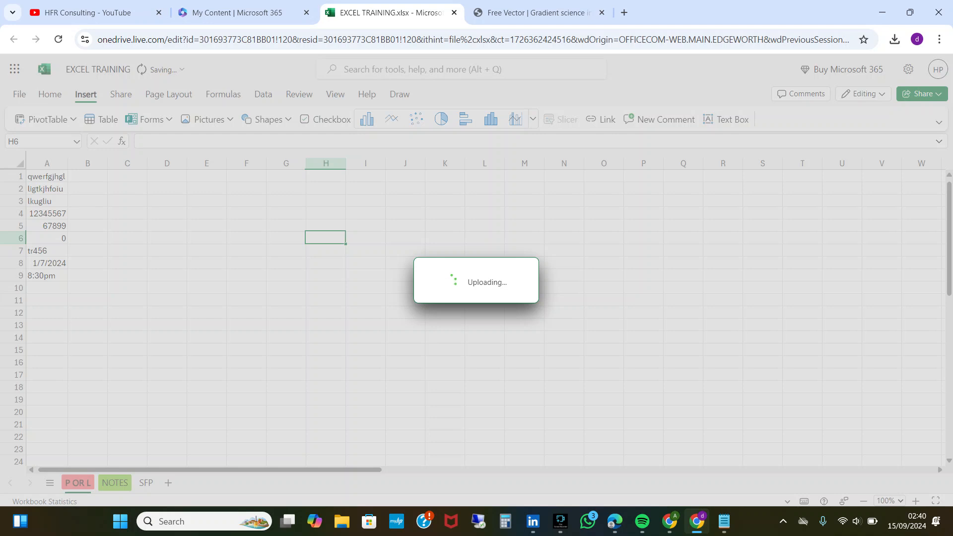
click(561, 521)
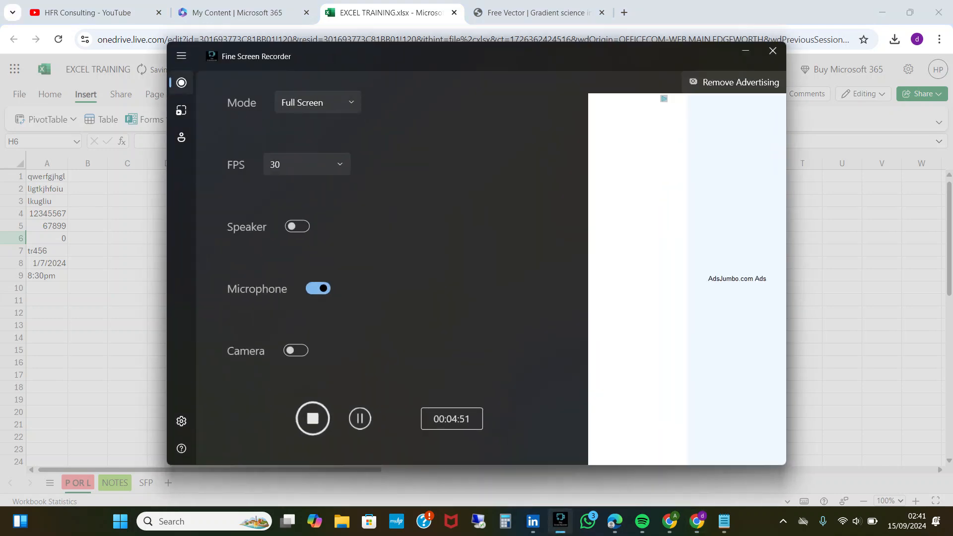
click(360, 419)
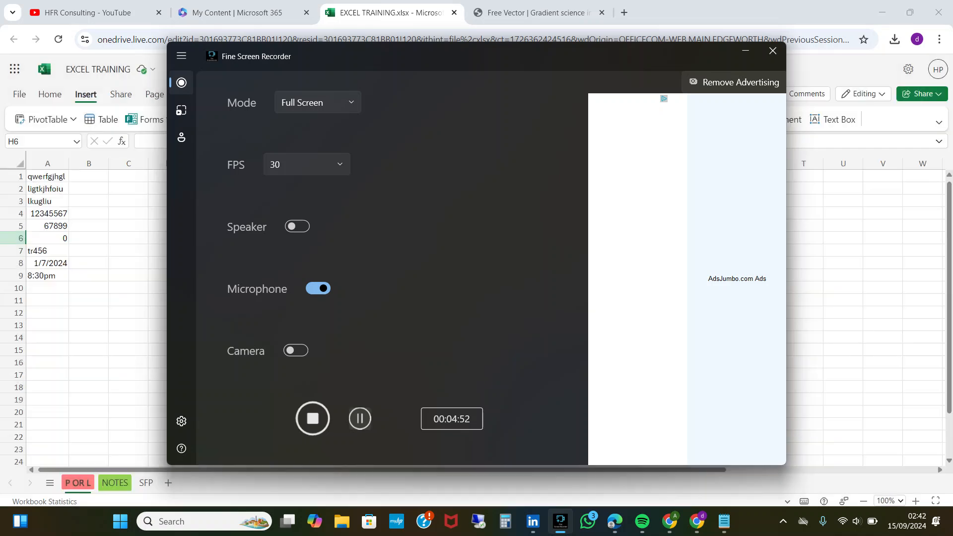
click(47, 288)
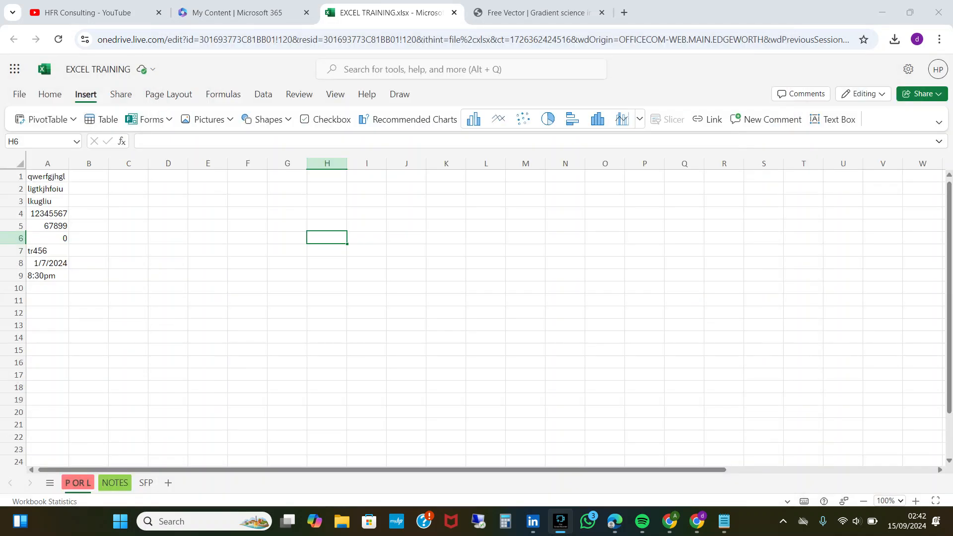
Place the WhatsApp Image 2024-08-13 picture from this device's Downloads folder inside cell G6.
click(288, 226)
click(288, 238)
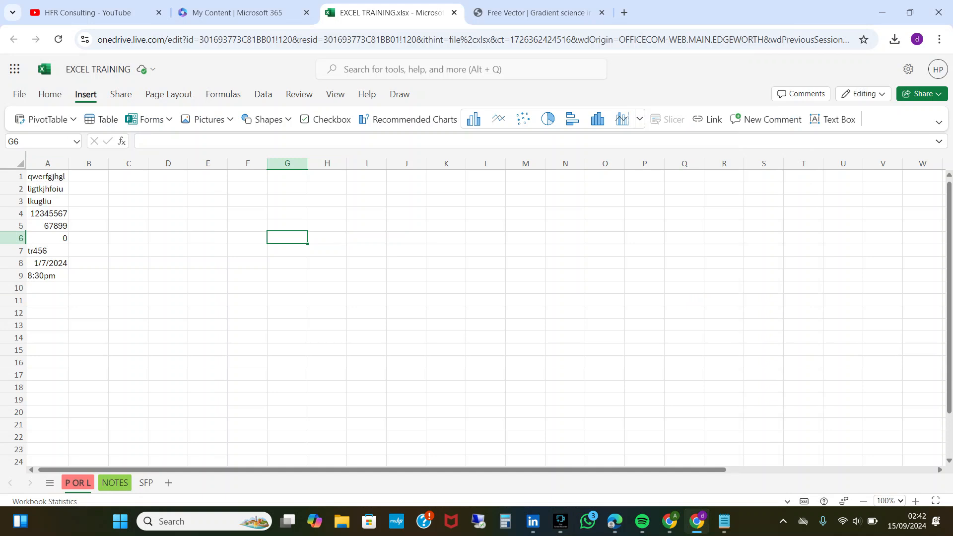
click(209, 120)
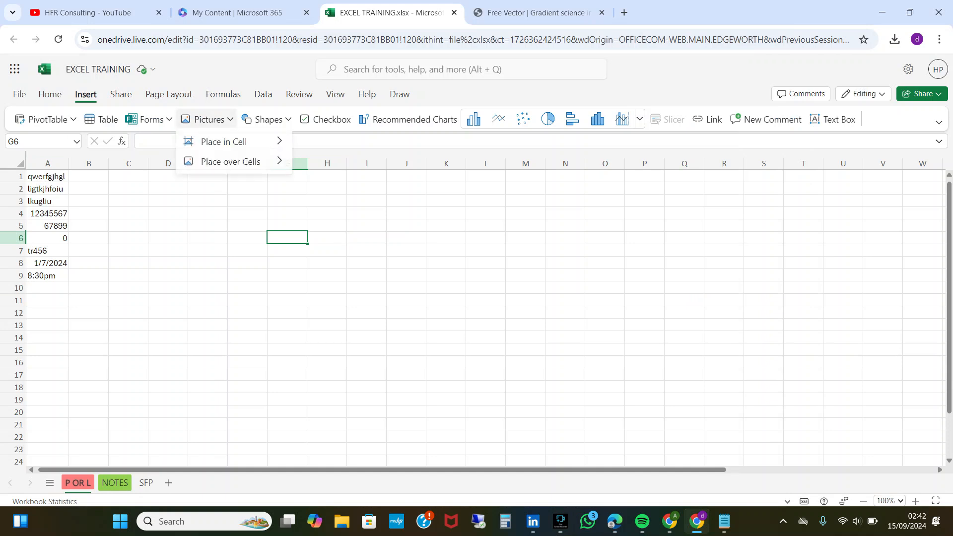
mouse_move(224, 142)
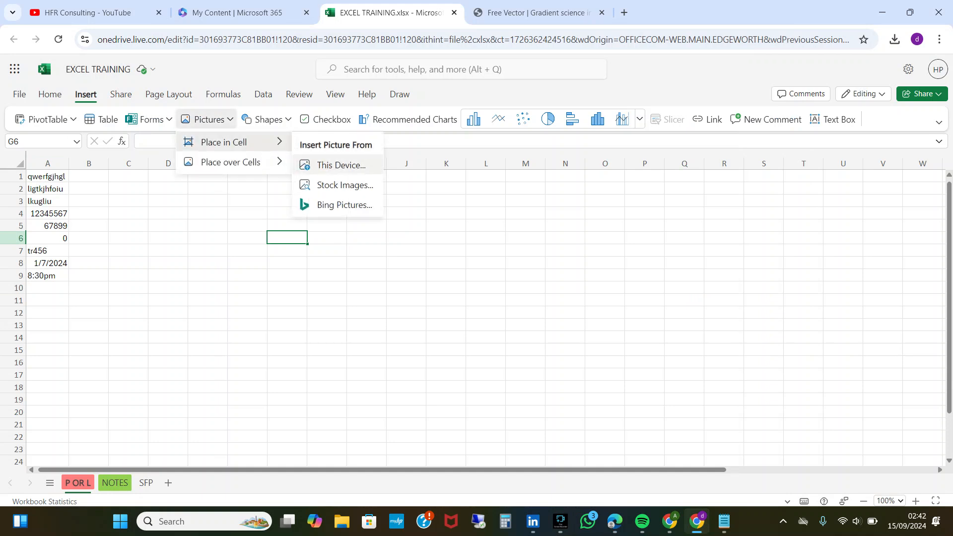
click(342, 165)
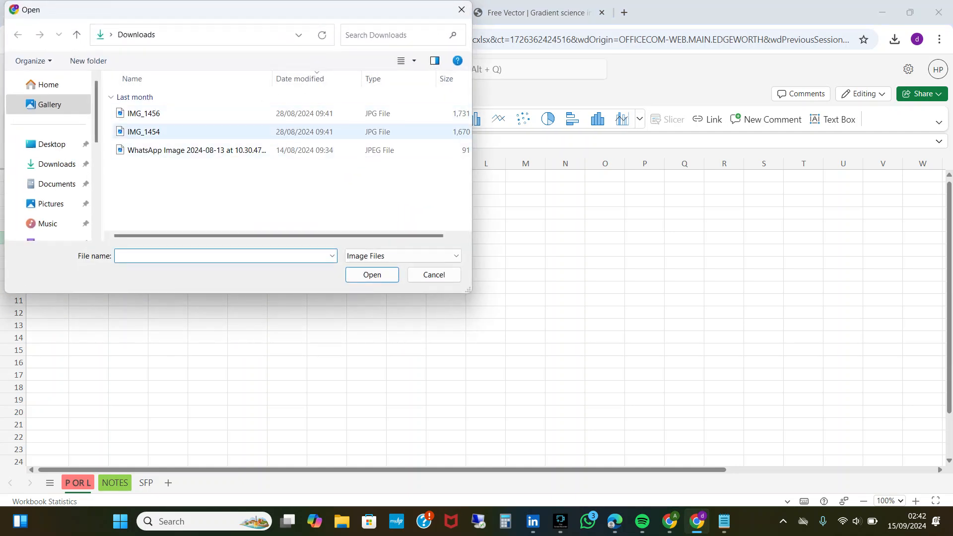
click(238, 151)
click(372, 275)
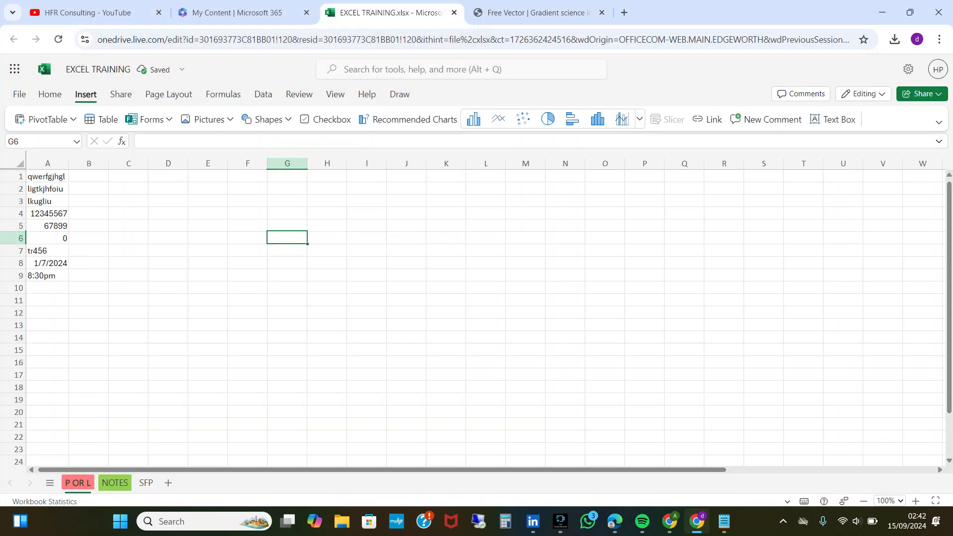
key(Right)
key(Left)
key(Down)
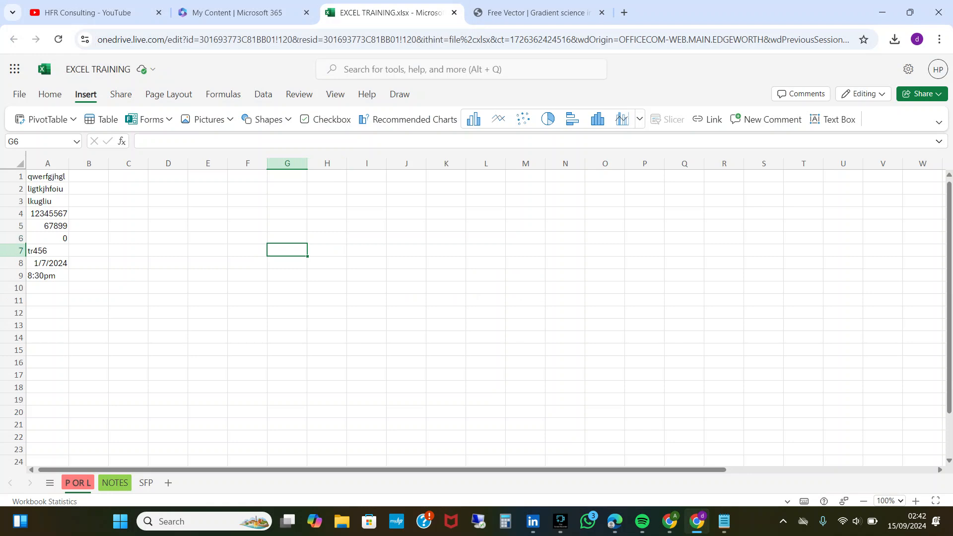
key(Up)
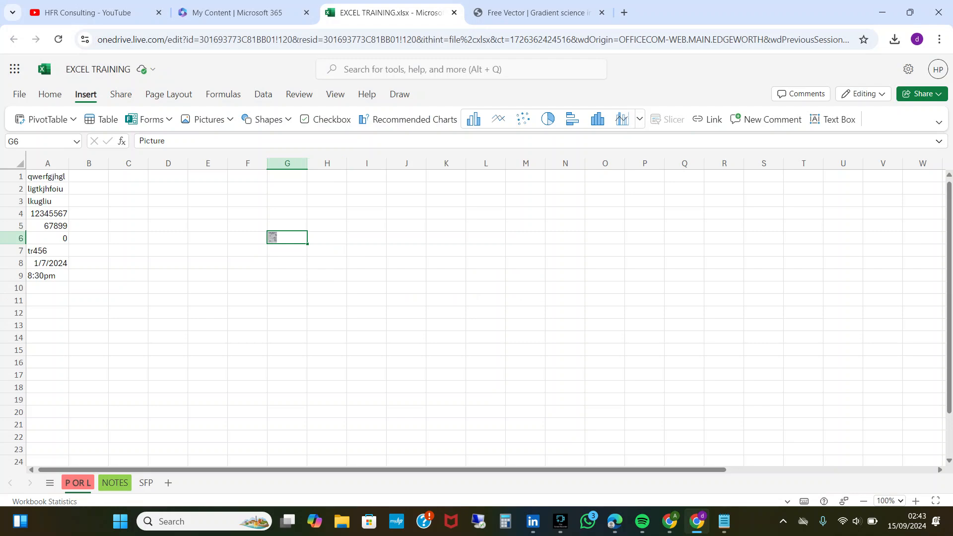
Look through the categories of shapes that can be inserted, from basic shapes to callouts.
click(266, 119)
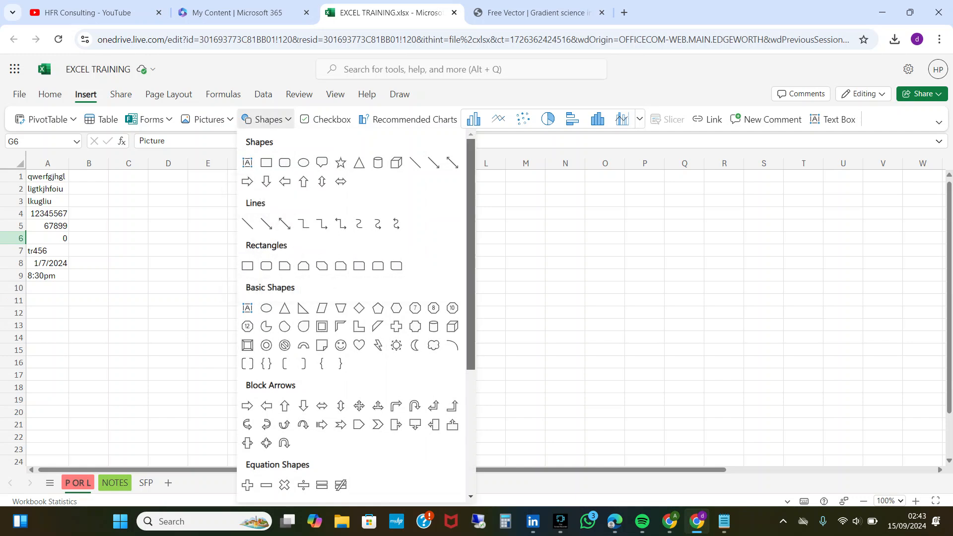
scroll(352, 318, down, 4)
scroll(353, 318, down, 1)
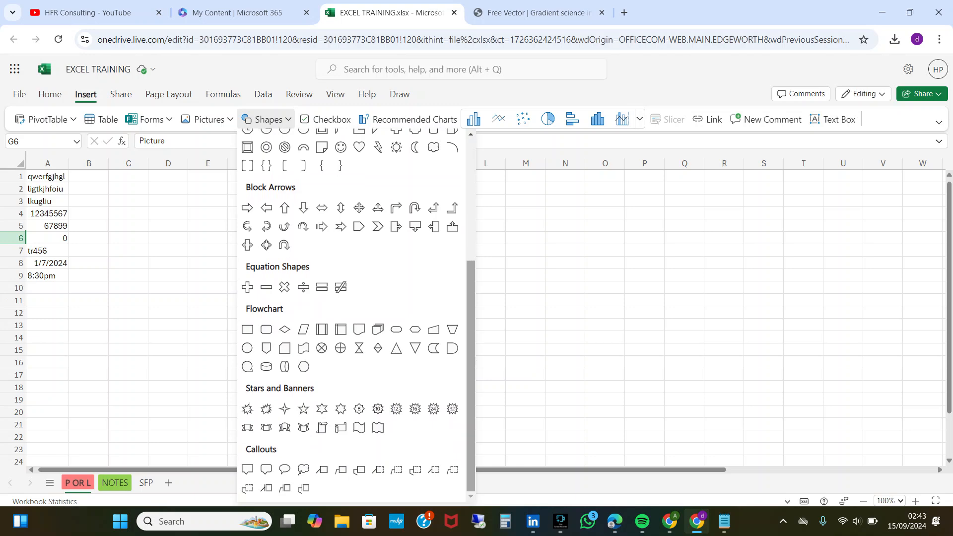
drag(472, 376, 471, 254)
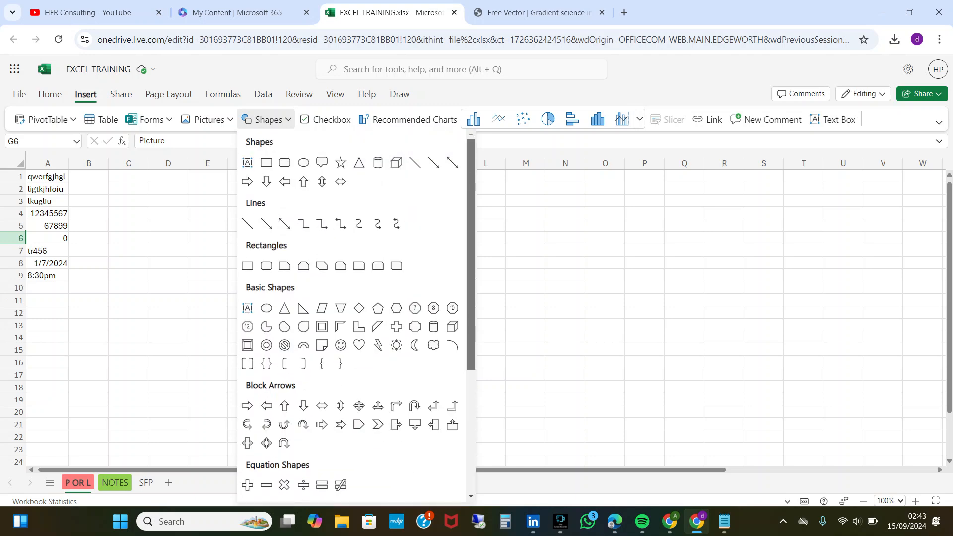
key(Escape)
Insert a checkbox in cell I7 and tick it.
click(366, 250)
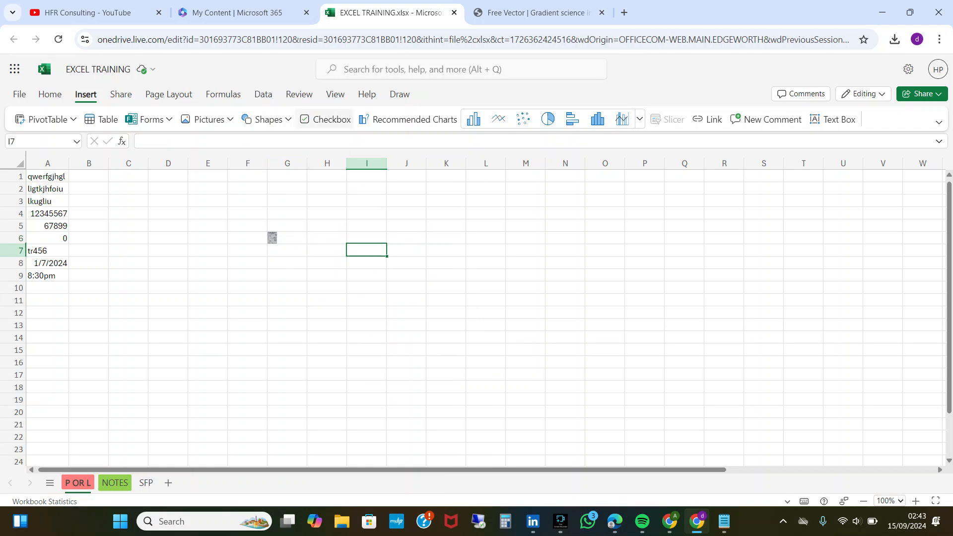
click(327, 119)
click(485, 312)
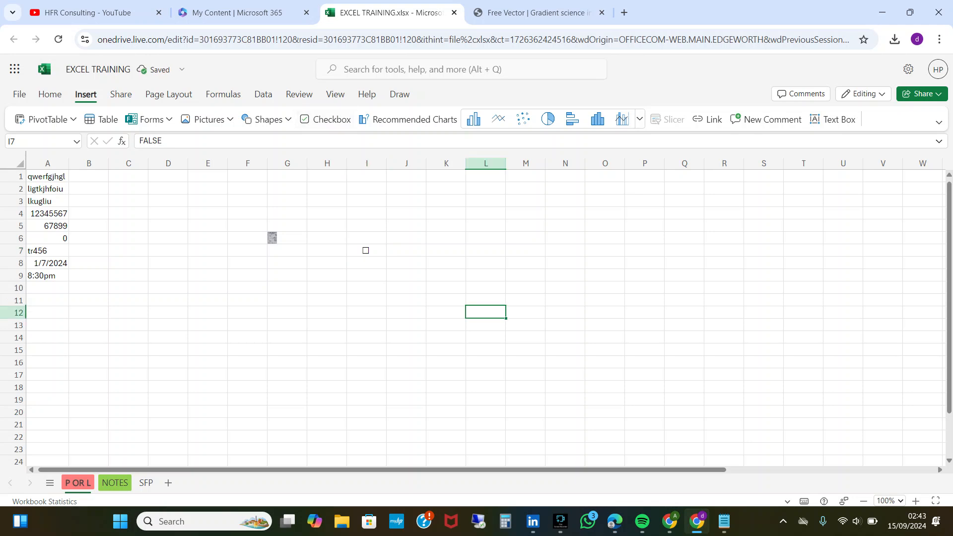
click(367, 250)
click(367, 249)
Enter the task labels raise journals in cell J7 and prepare payroll in cell J8.
click(407, 250)
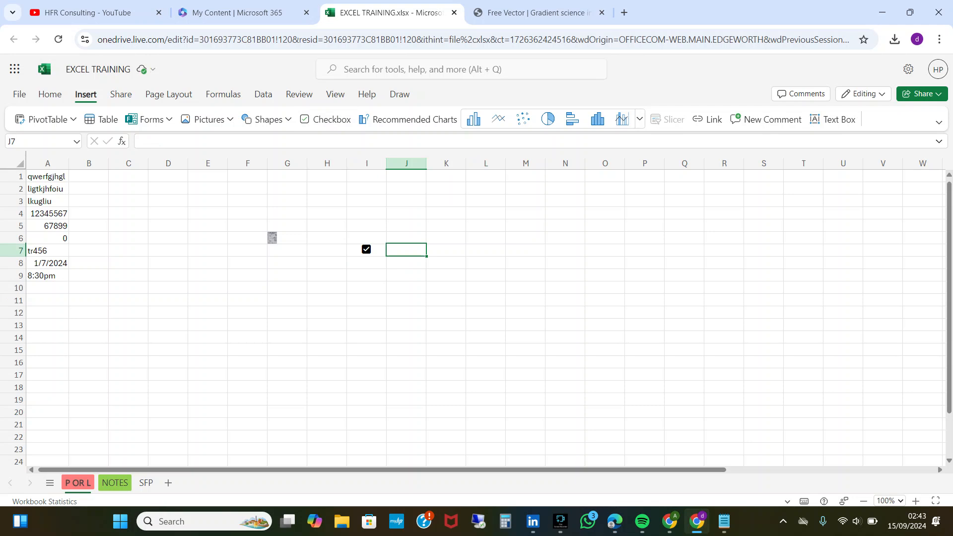
text(rais)
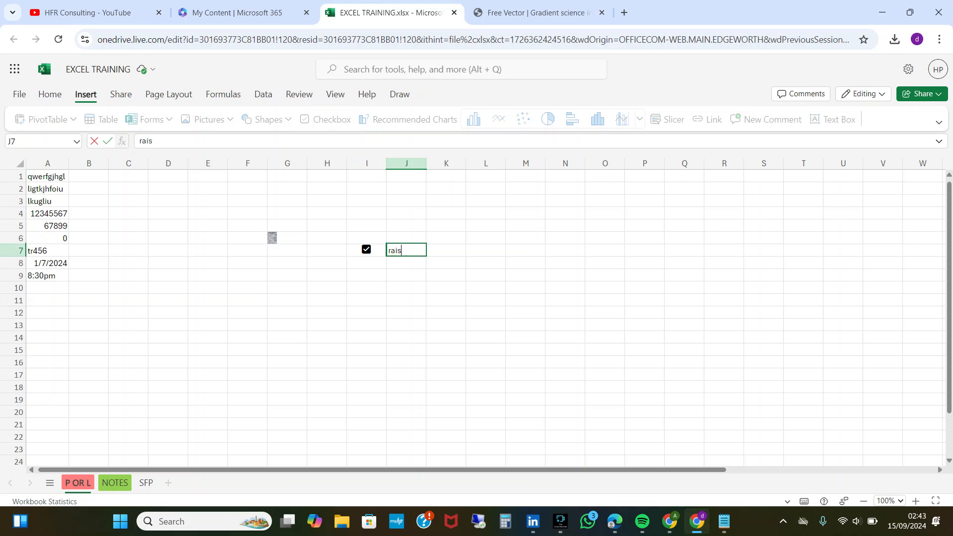
text(e journals)
key(Return)
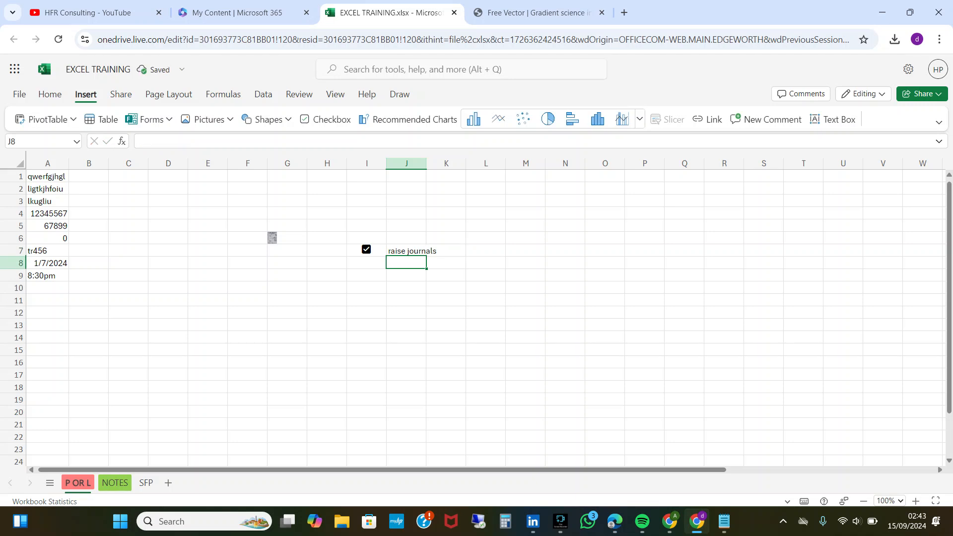
text(prepare payroll)
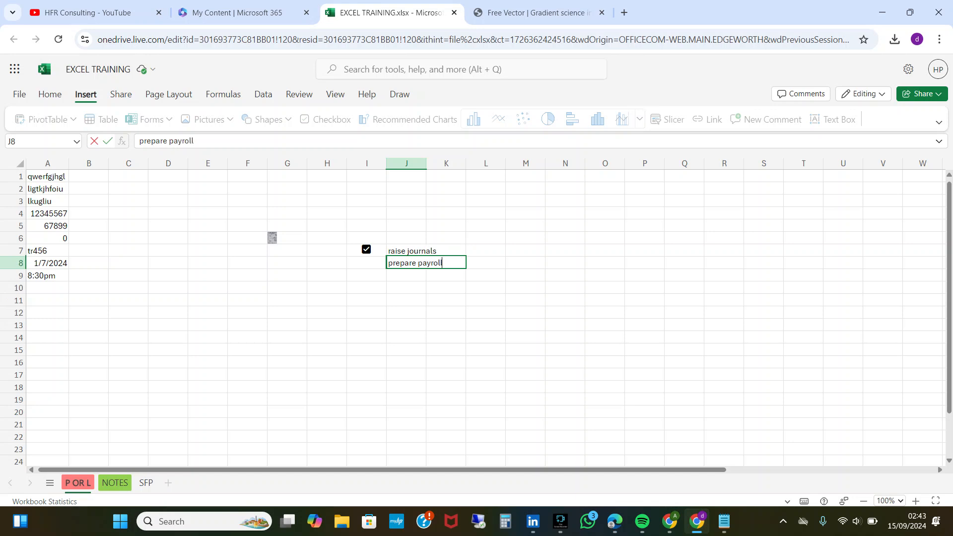
key(Return)
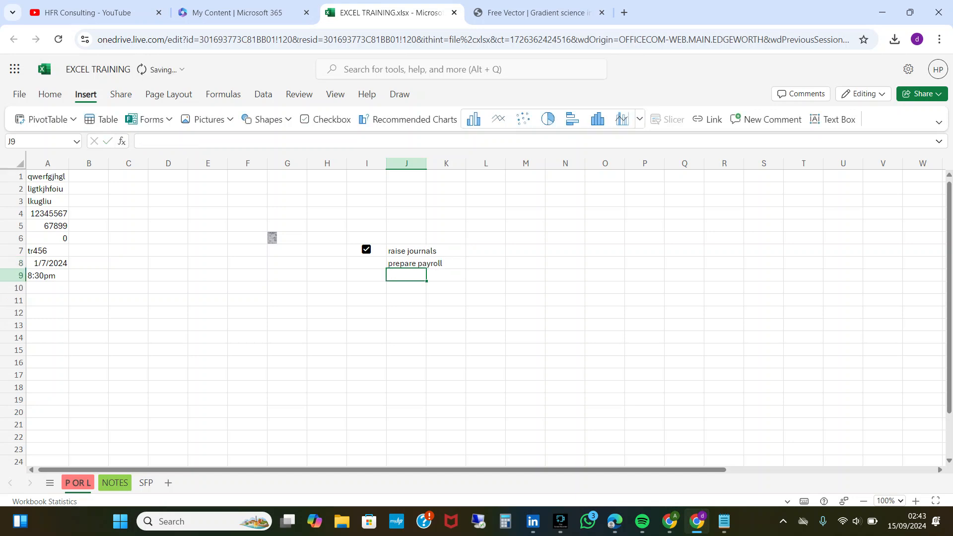
Insert a checkbox in cell I8 beside prepare payroll and untick the one in cell I7.
click(366, 263)
click(326, 119)
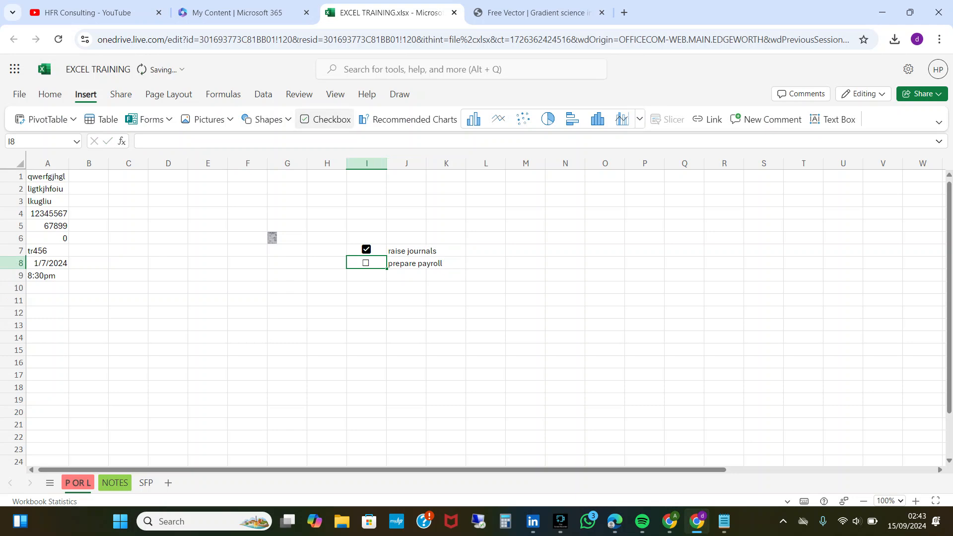
click(406, 350)
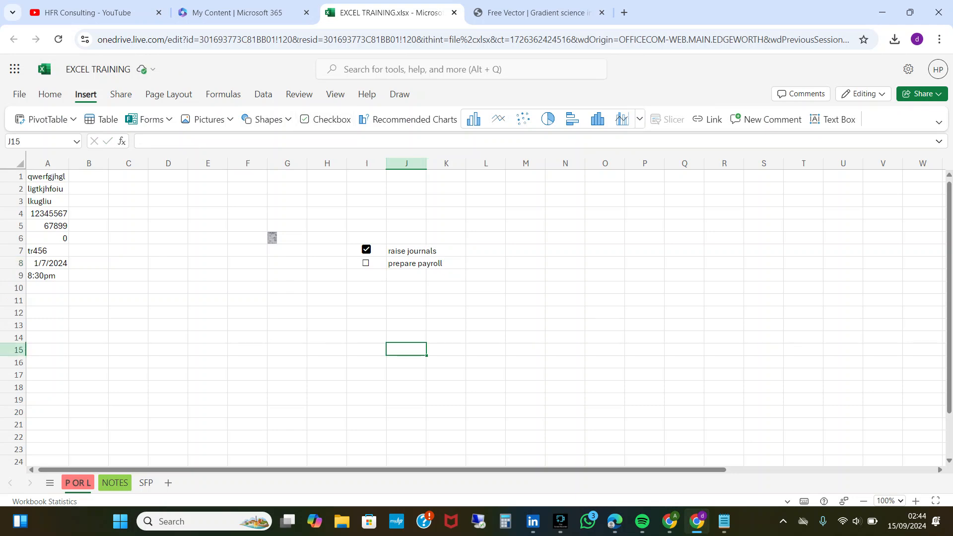
click(366, 250)
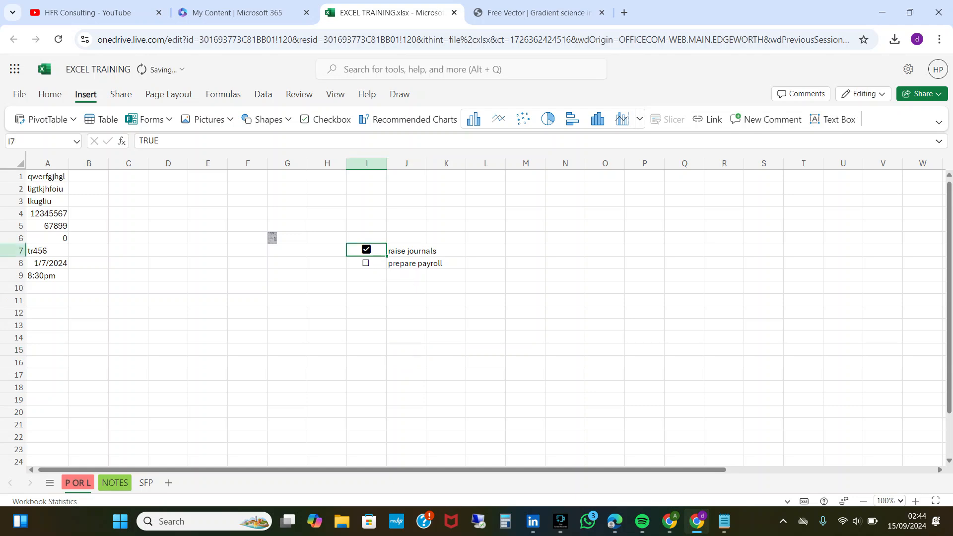
click(526, 250)
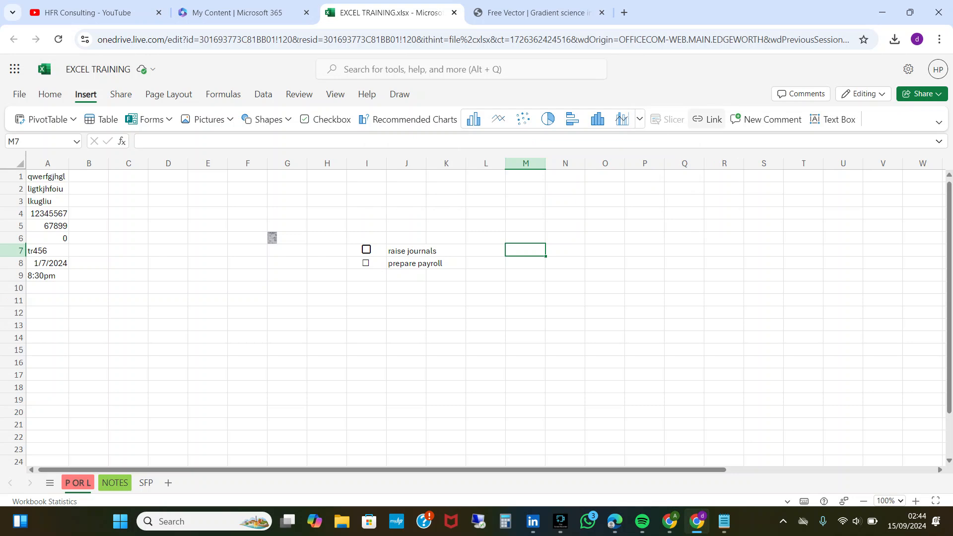
click(707, 119)
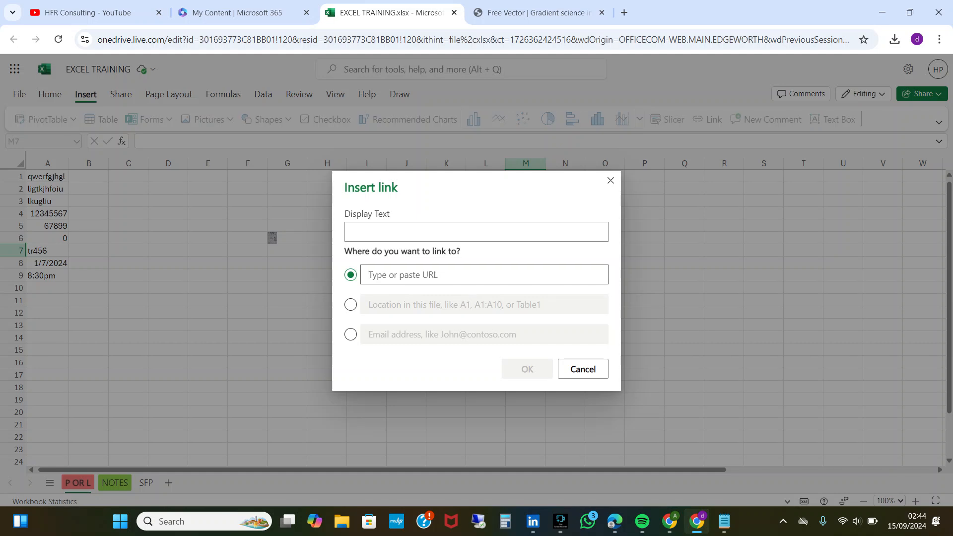
click(468, 276)
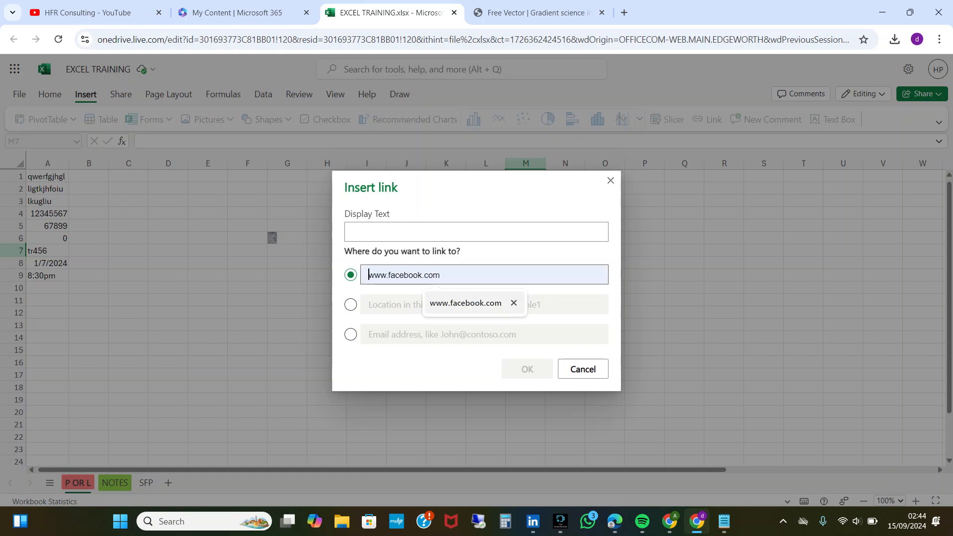
click(465, 303)
click(526, 368)
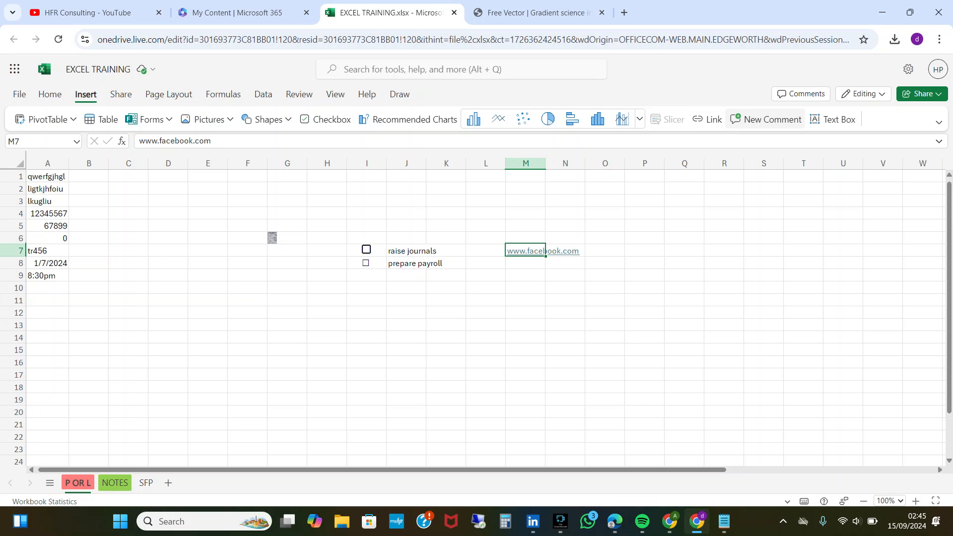
key(Down)
key(Down)
key(Down)
key(Up)
key(Up)
key(Up)
key(Down)
Post the comment "incorrect date, please checck" on the date in cell A8.
key(Left)
key(Left)
key(Left)
key(Left)
key(Left)
key(Left)
key(Left)
key(Left)
key(Left)
key(Left)
key(Left)
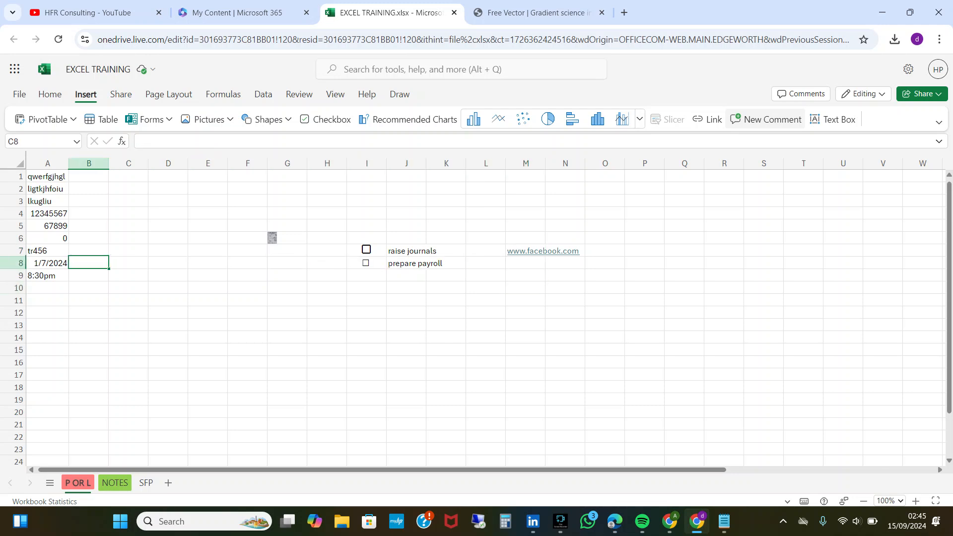
key(Left)
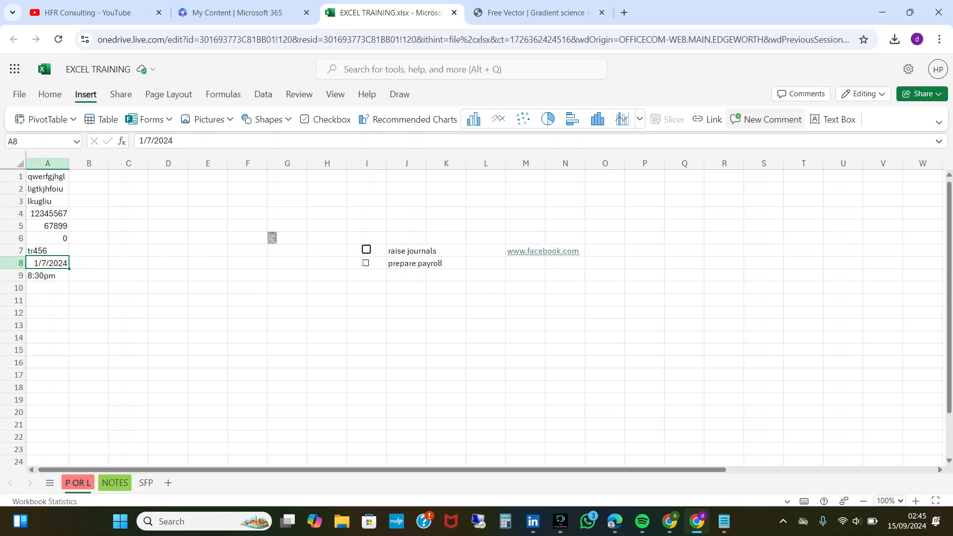
click(767, 119)
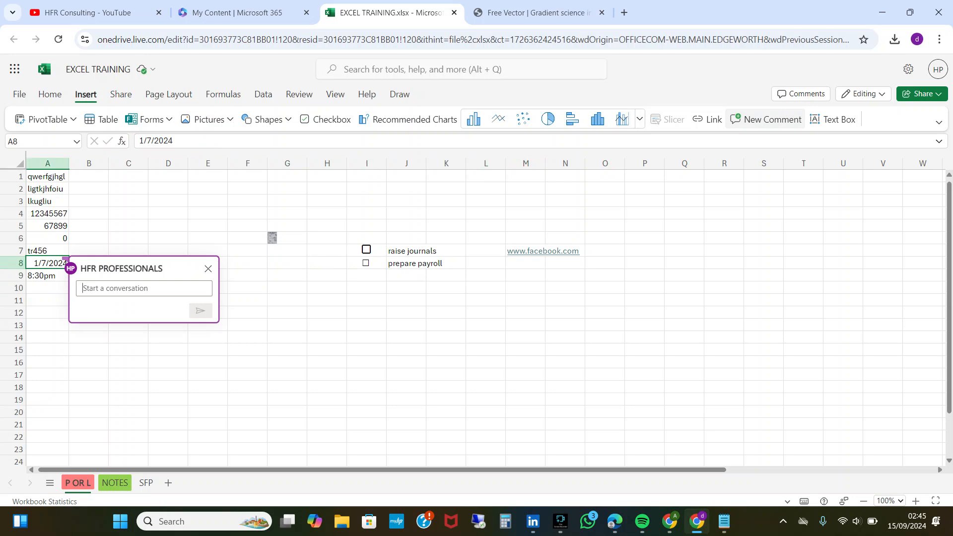
text(in)
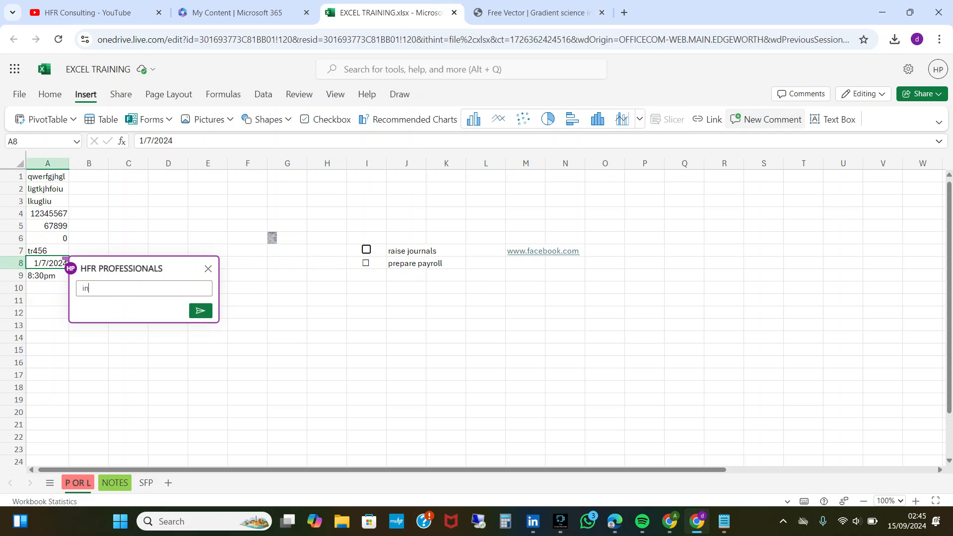
text(correct date , please checck)
key(Return)
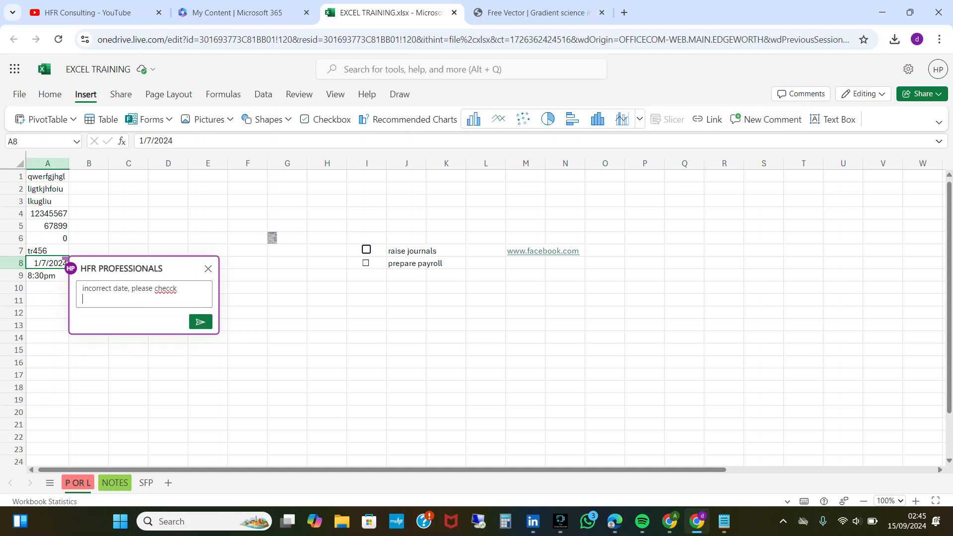
click(200, 322)
View the comment attached to cell A8 while another cell is selected.
click(247, 313)
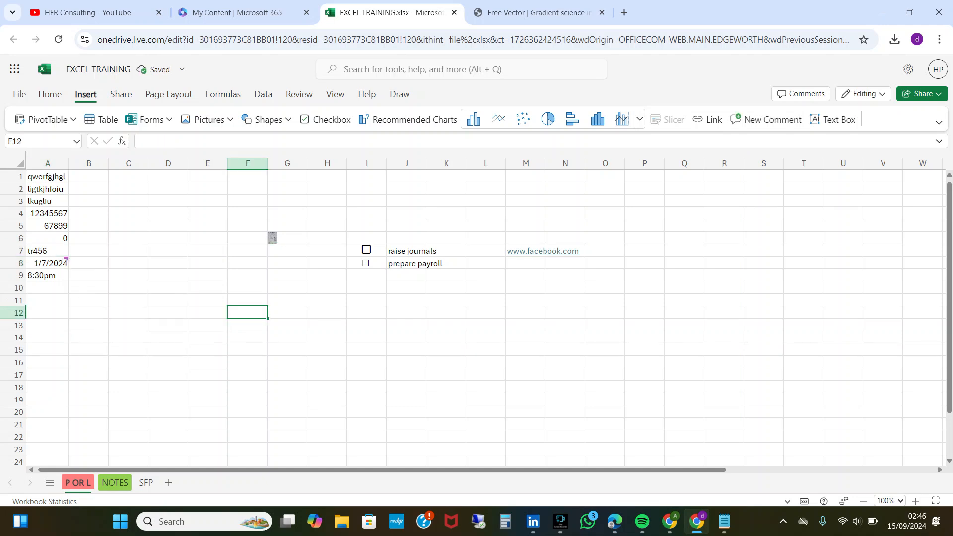
mouse_move(51, 264)
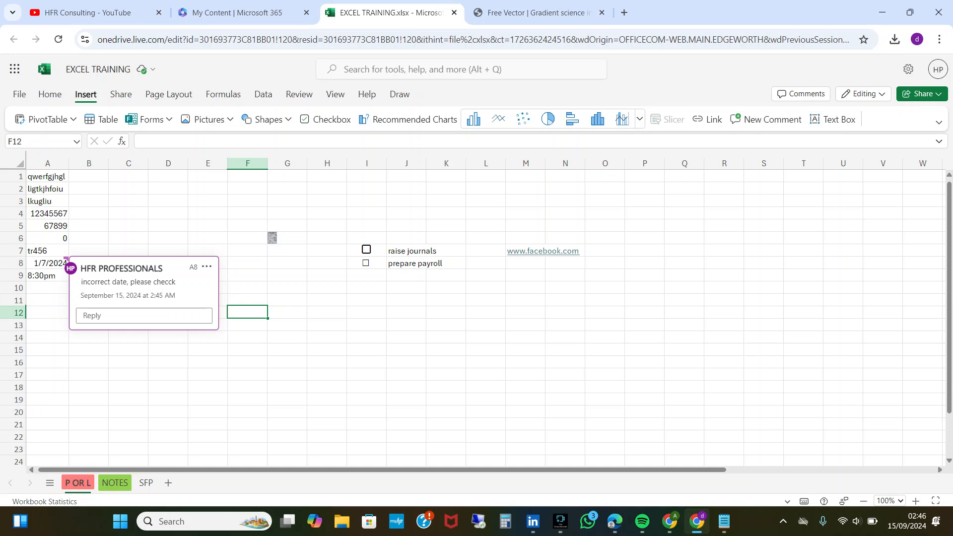
click(366, 275)
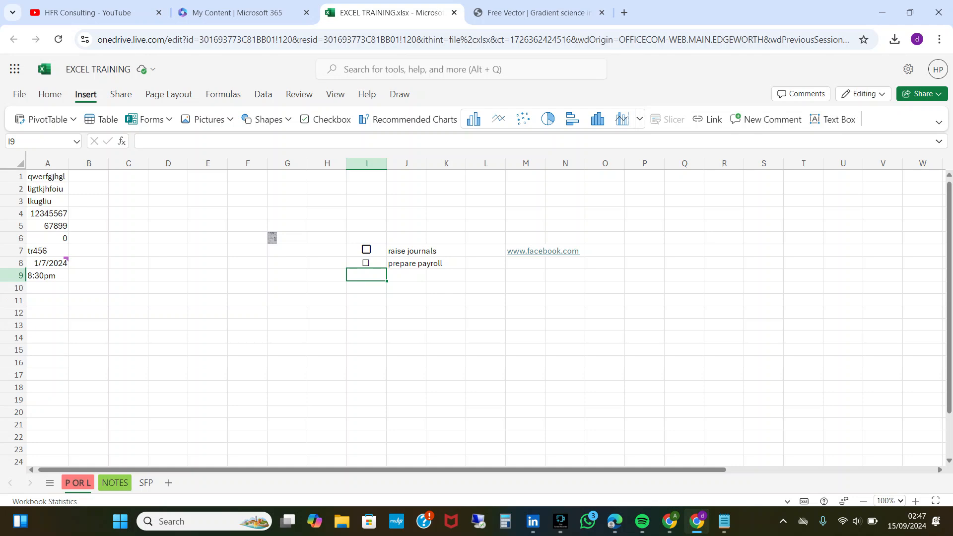
click(47, 326)
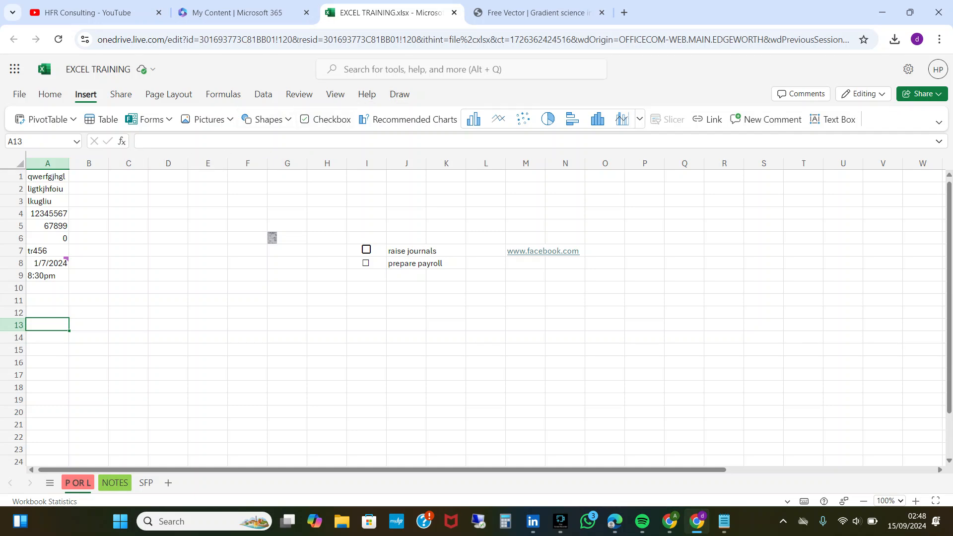
click(263, 94)
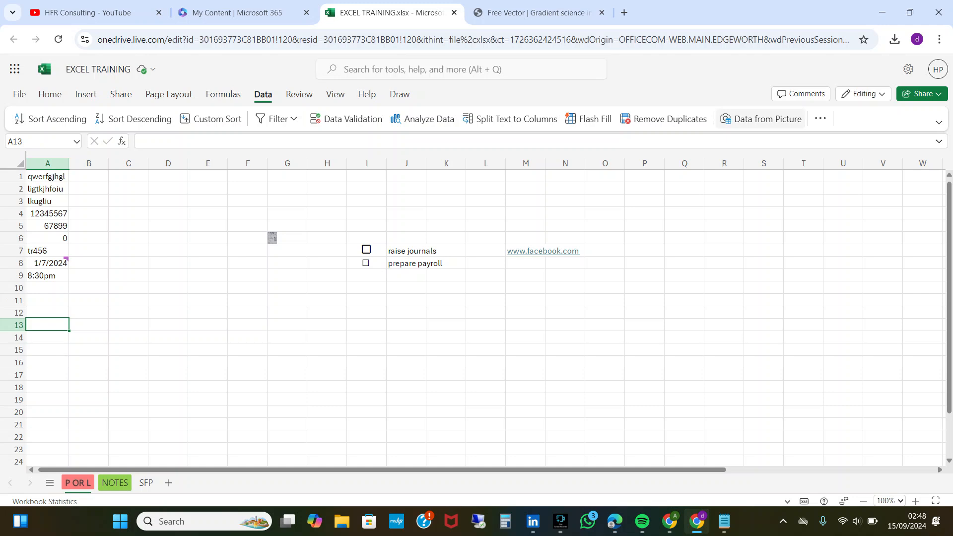
click(761, 119)
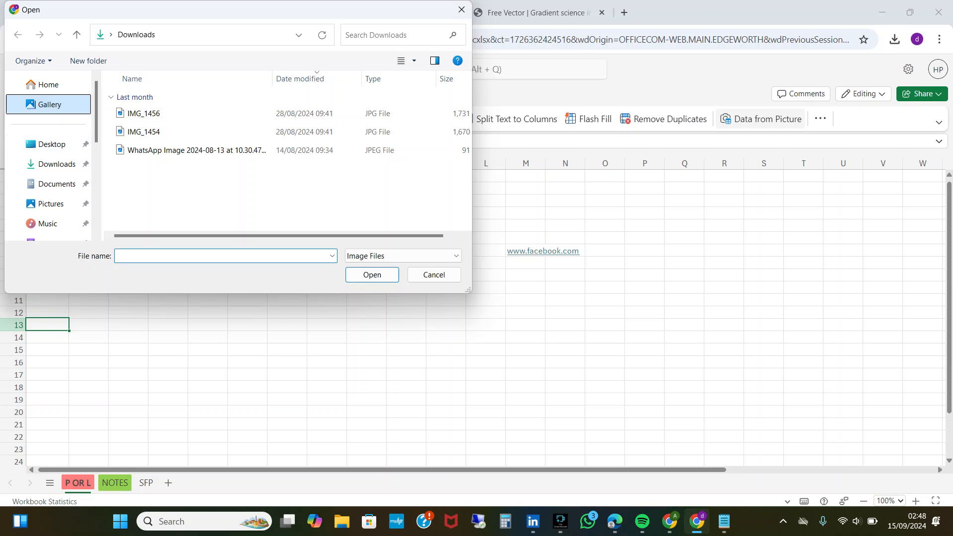
click(57, 164)
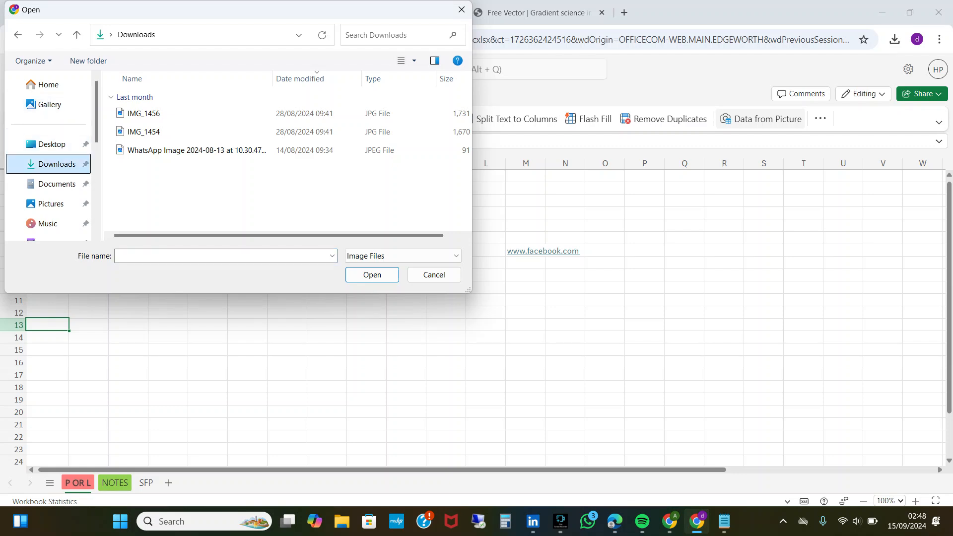
click(50, 105)
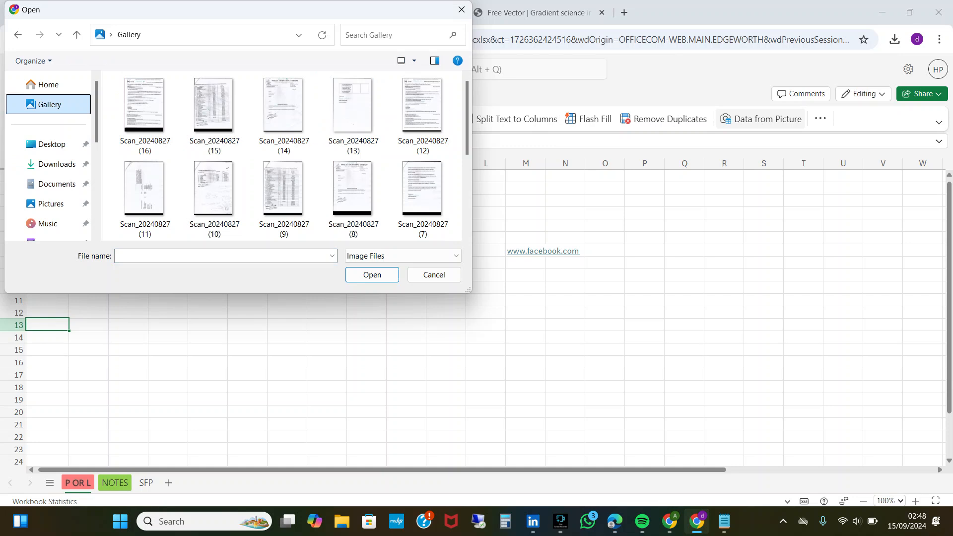
click(215, 115)
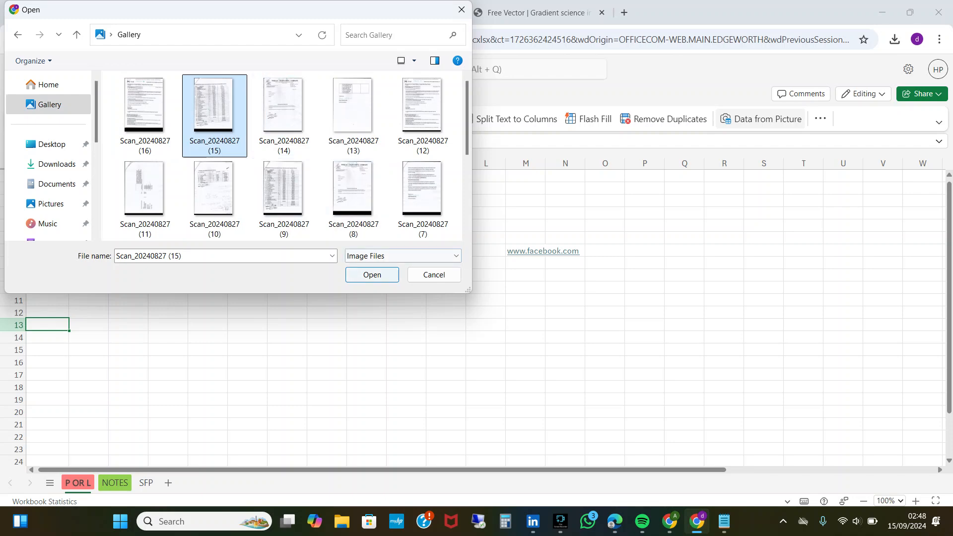
click(373, 275)
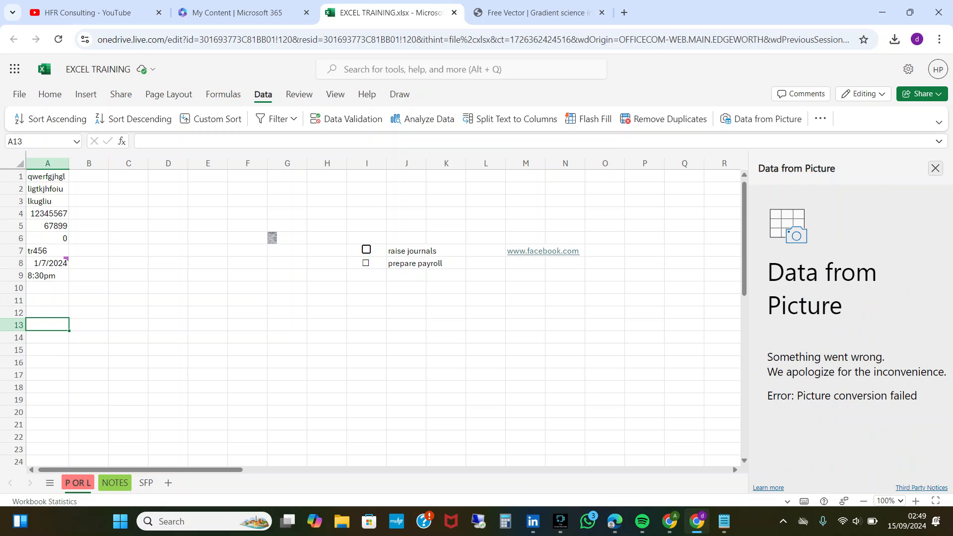
click(935, 168)
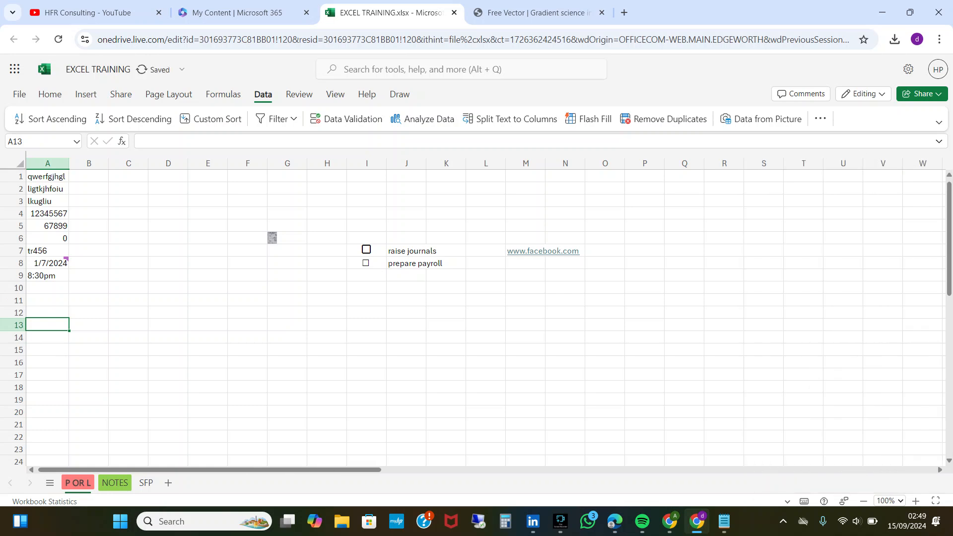
Start a data-from-picture import at cell A13 using Scan_20240827 (9) from the Scans folder.
click(761, 119)
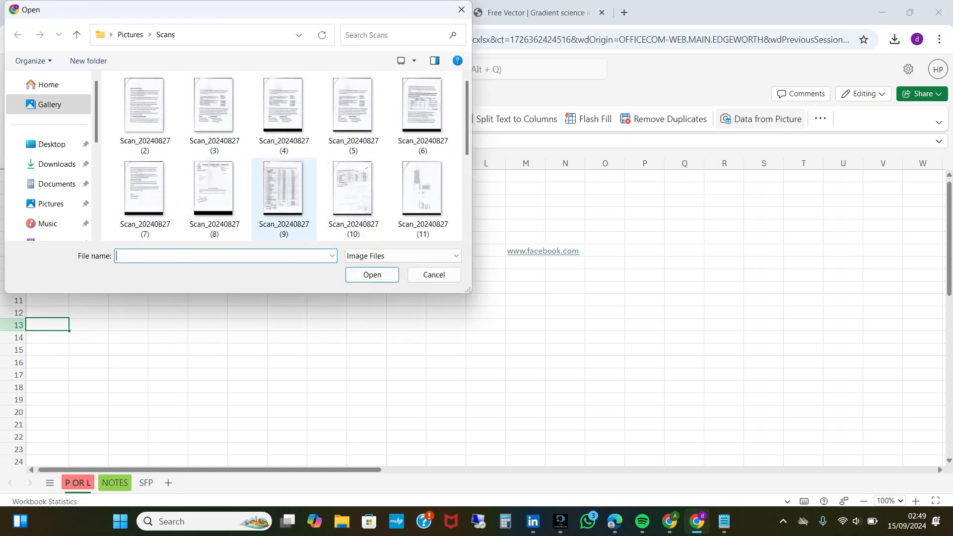
click(353, 189)
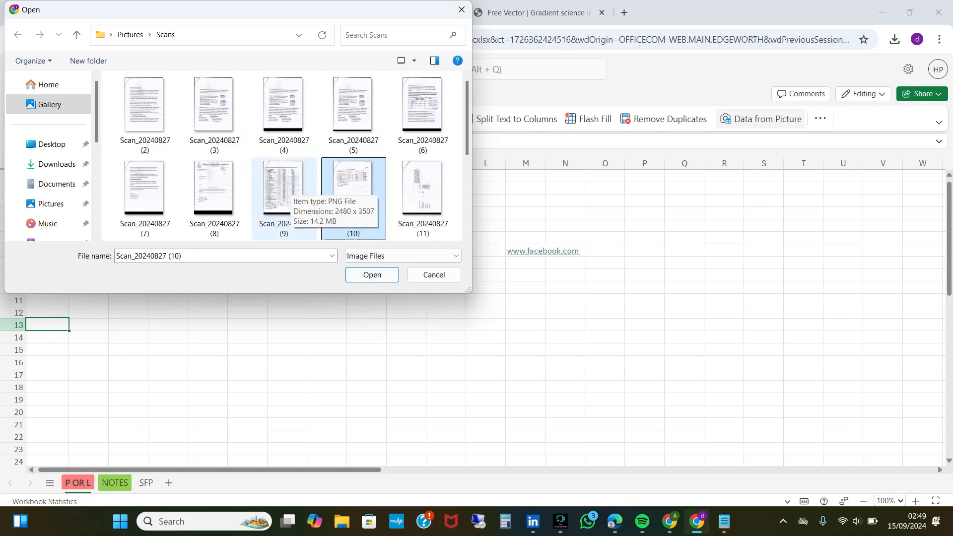
click(284, 186)
click(371, 275)
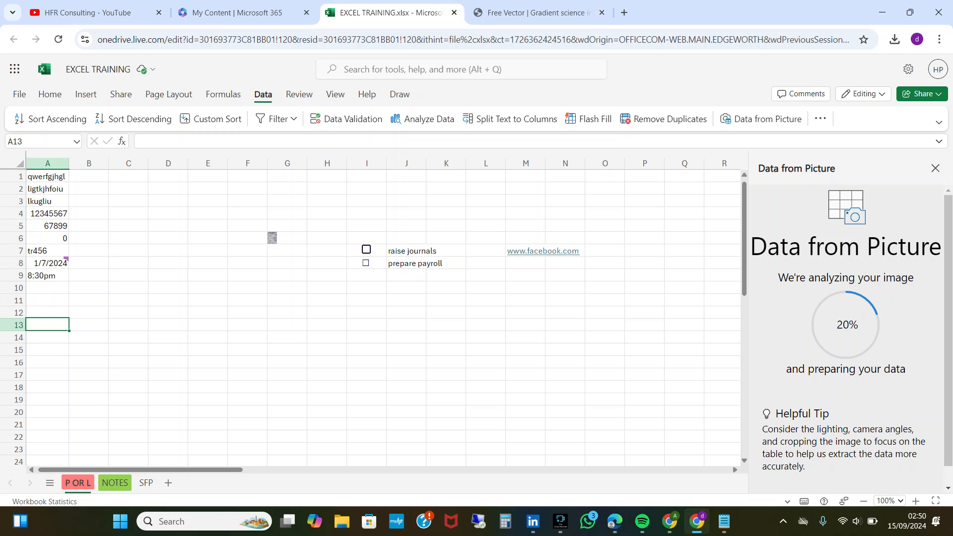
click(560, 521)
click(360, 419)
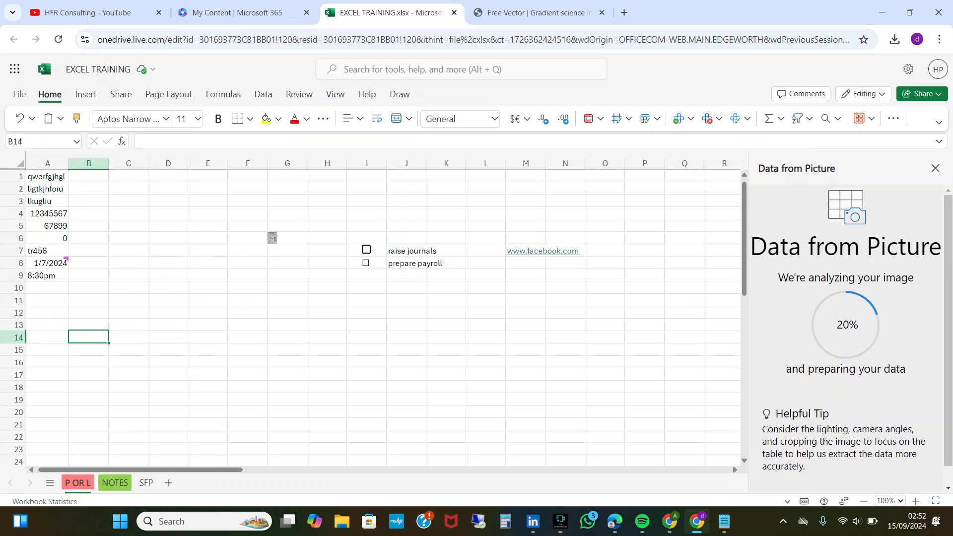
key(Up)
key(Up)
key(Up)
key(Up)
key(Up)
key(Up)
key(Up)
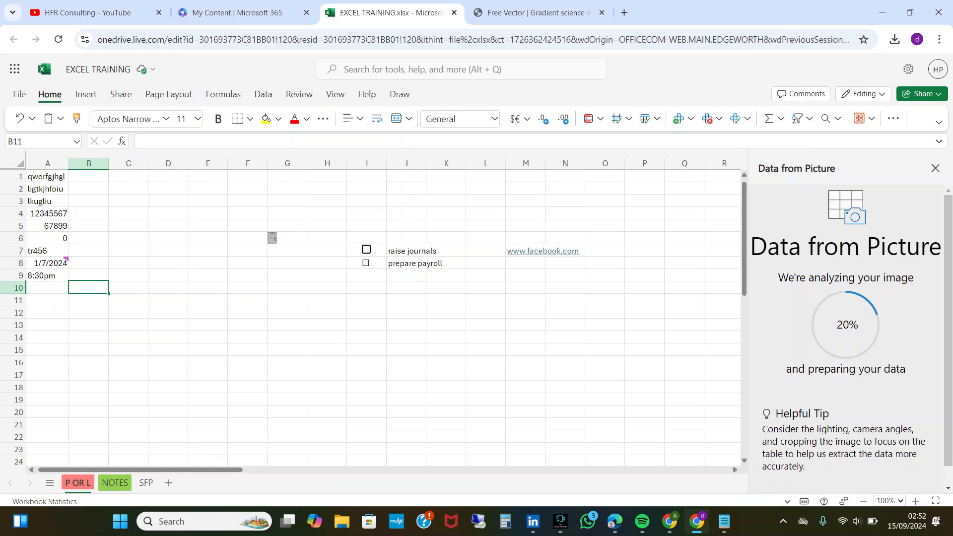
key(Up)
key(Up)
key(Up)
key(Up)
key(Up)
key(Up)
key(Left)
key(Down)
key(Down)
key(Down)
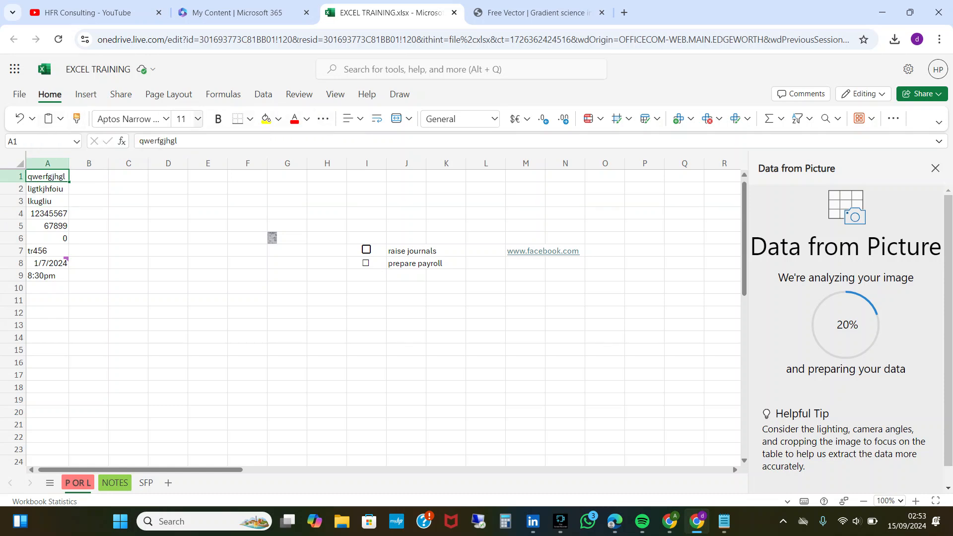
Change the font of the text in cell A1 to Arial Black.
click(166, 118)
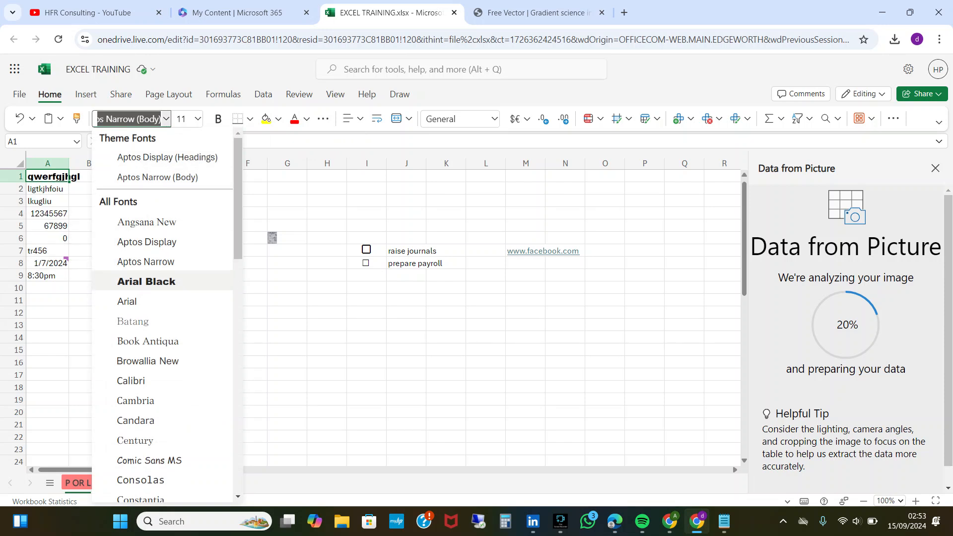
click(147, 281)
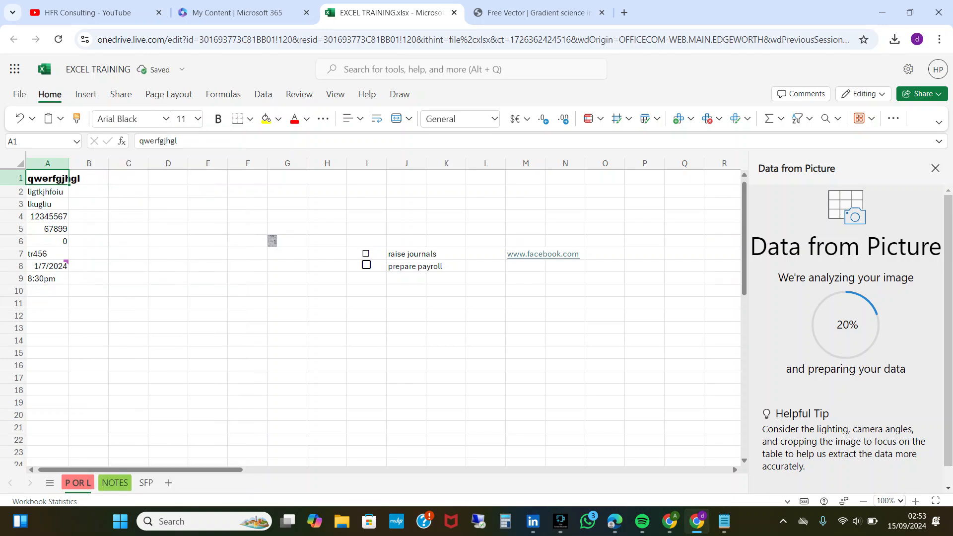
key(Down)
key(Up)
key(Down)
key(Up)
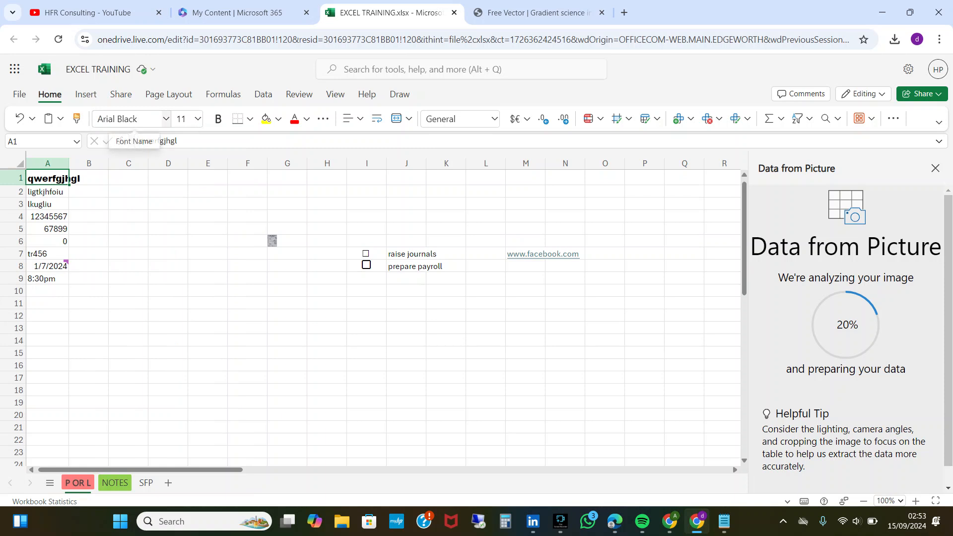
Extend the selection from cell A1 over the range A1:B9, and return to cell A1 alone.
key(shift+Down)
key(shift+Down)
key(shift+Down)
key(shift+Down)
key(shift+Down)
key(shift+Down)
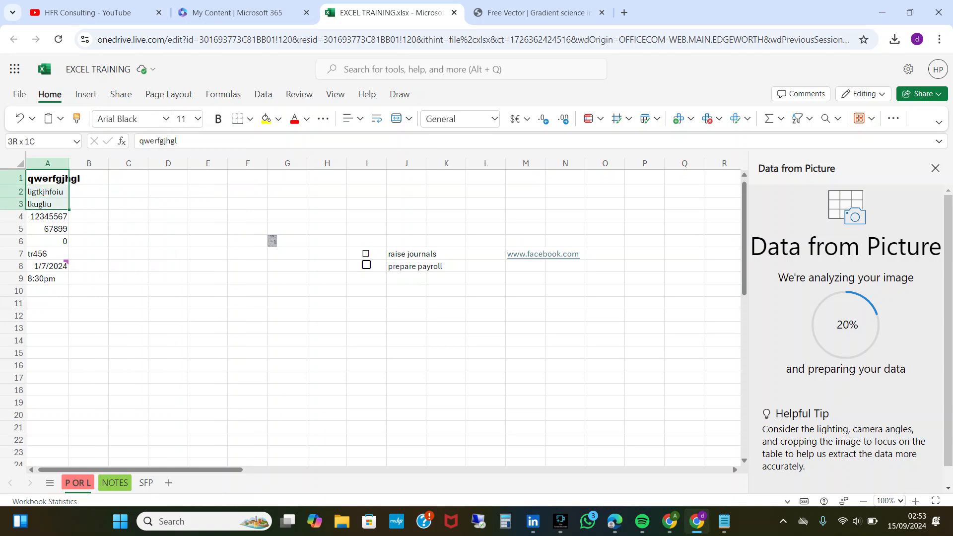
key(shift+Down)
key(shift+Down)
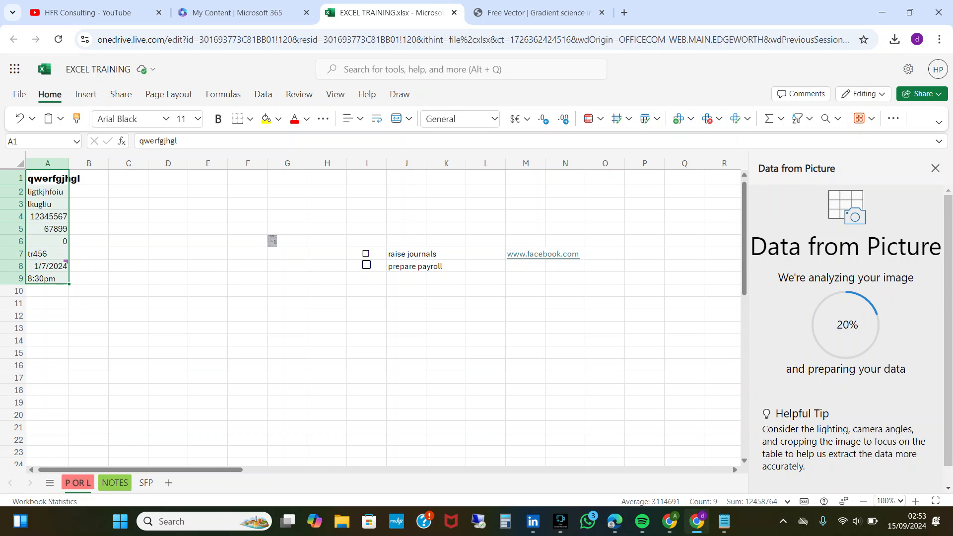
key(shift+Right)
key(shift+Right)
key(shift+Left)
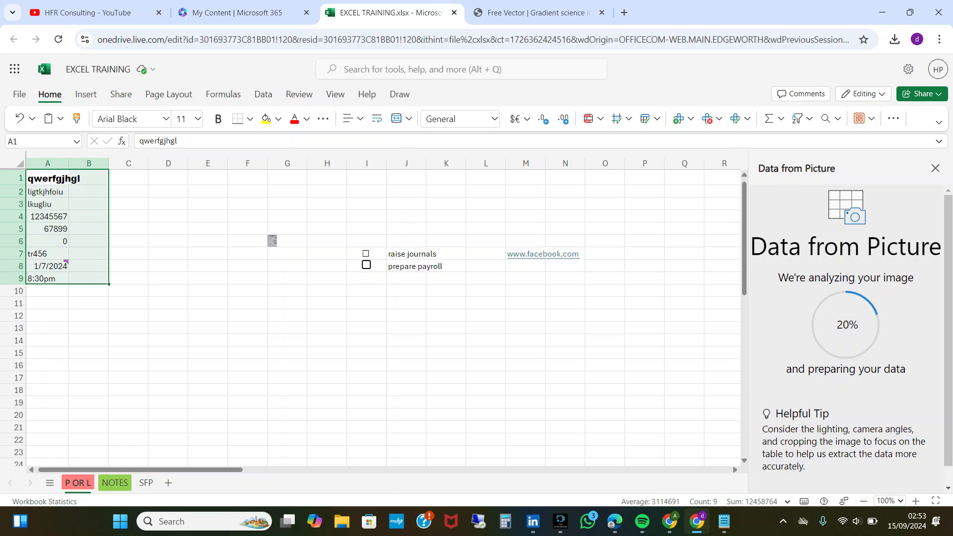
click(48, 178)
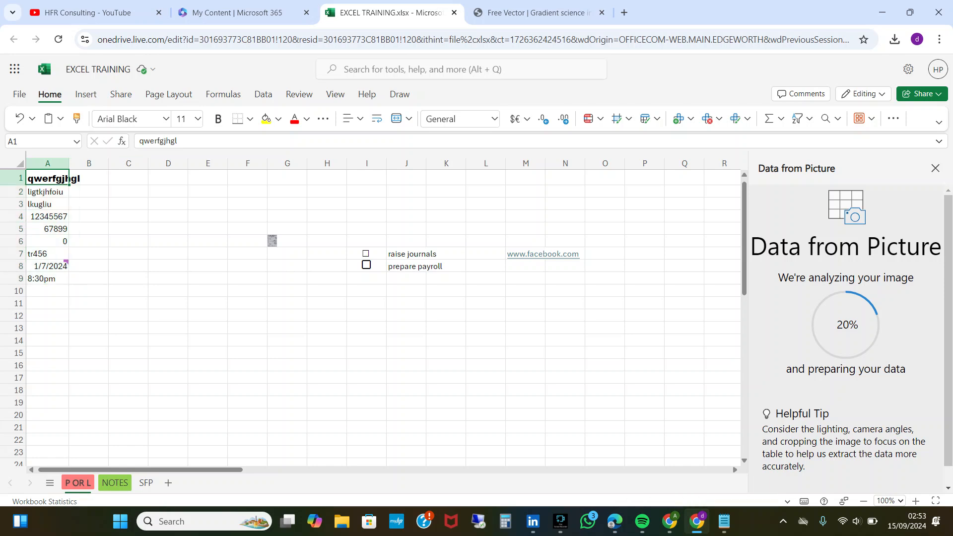
Set the font size of the range A1:B11 to 14.
drag(68, 179, 89, 304)
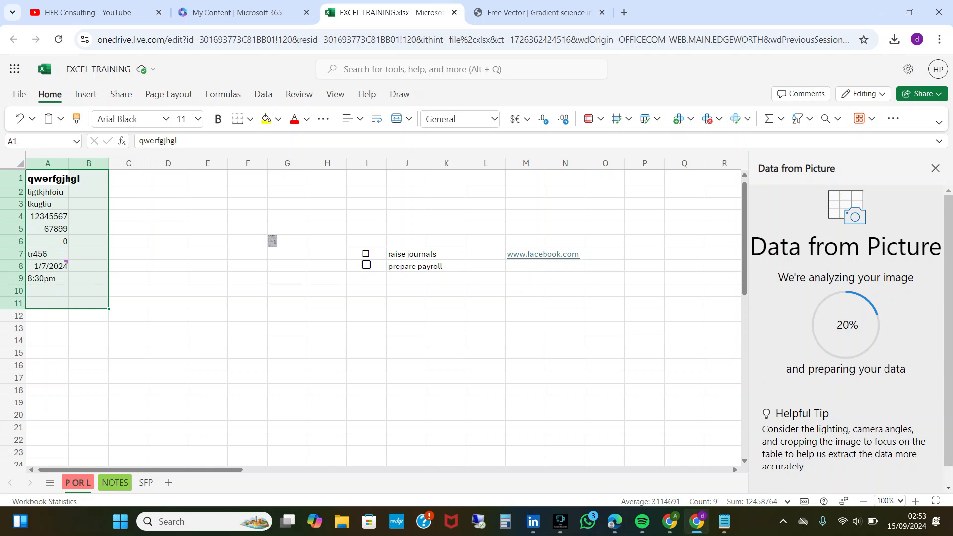
click(131, 118)
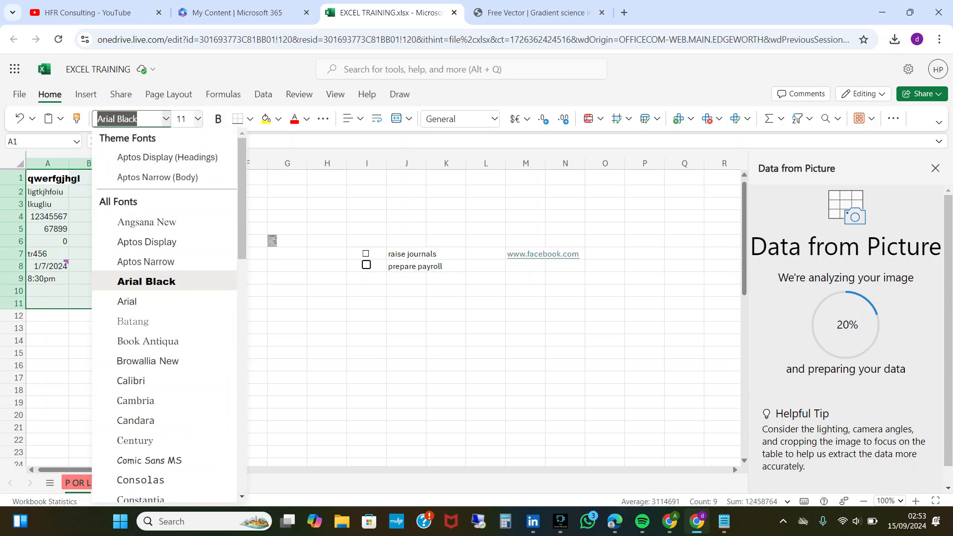
click(197, 119)
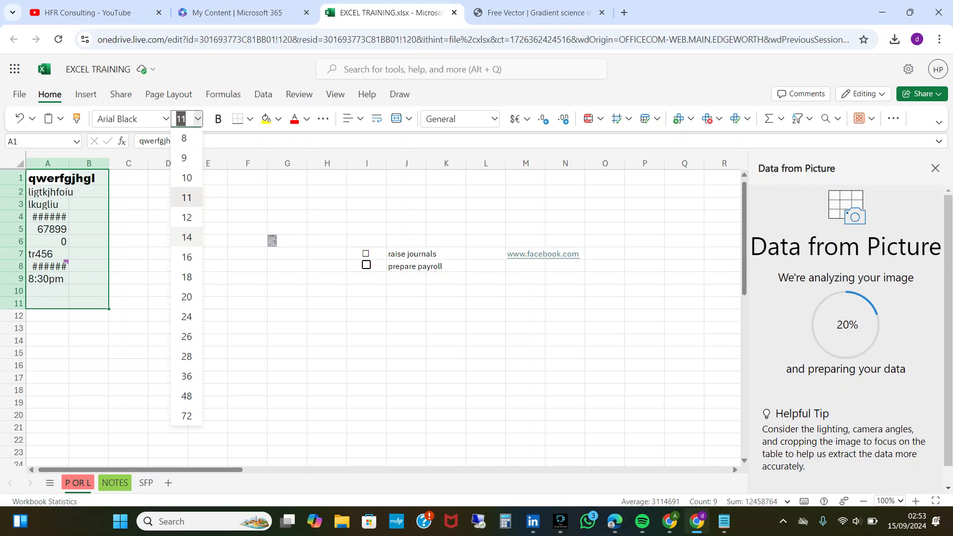
click(186, 236)
Try to set a custom font size of 7.5 on the range A1:B11.
click(198, 118)
click(185, 120)
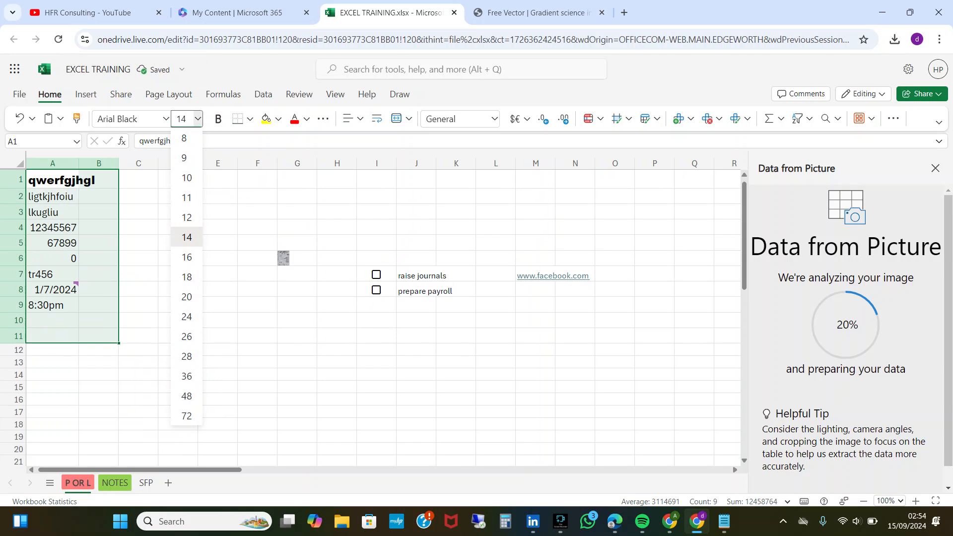
key(BackSpace)
key(BackSpace)
text(72)
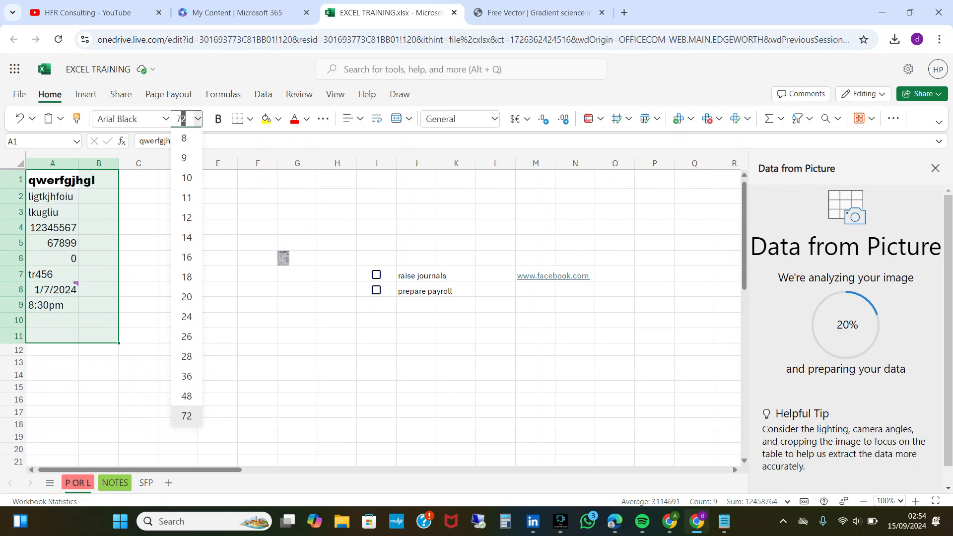
text(.5)
key(Return)
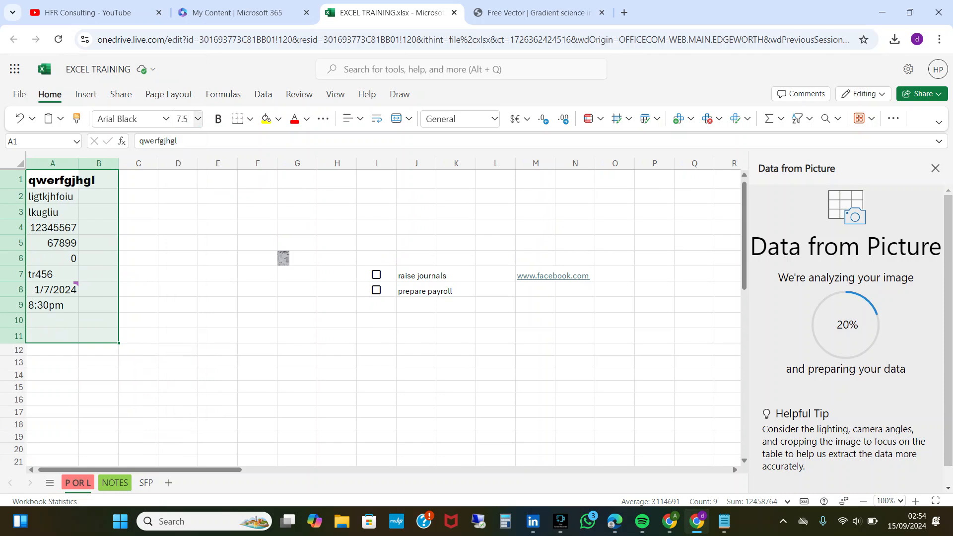
click(217, 196)
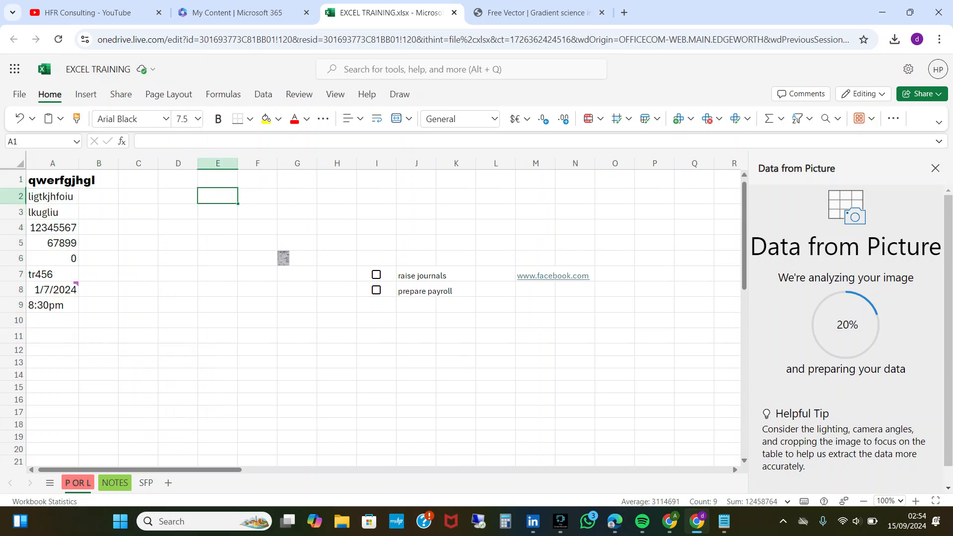
Reduce the font size of the text in cell A1 to 8.
click(53, 180)
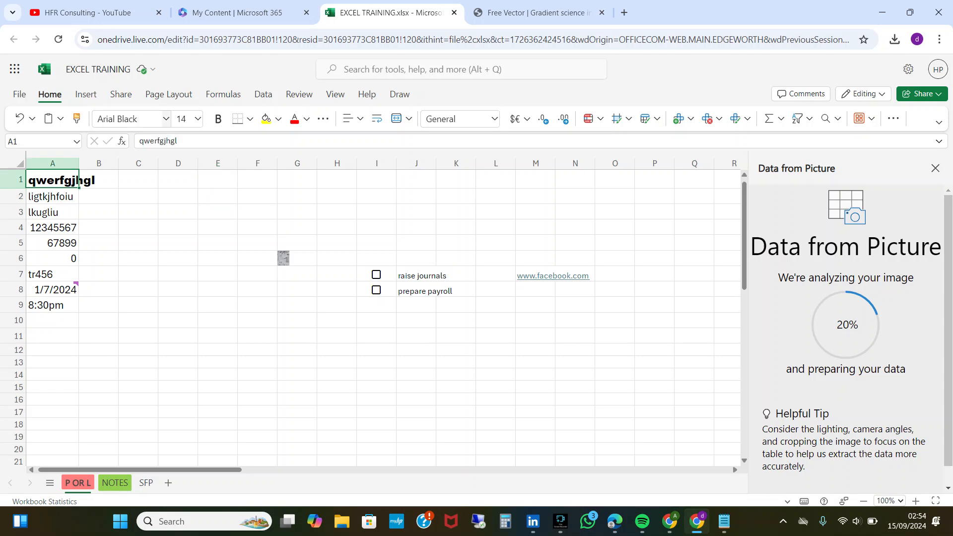
click(198, 120)
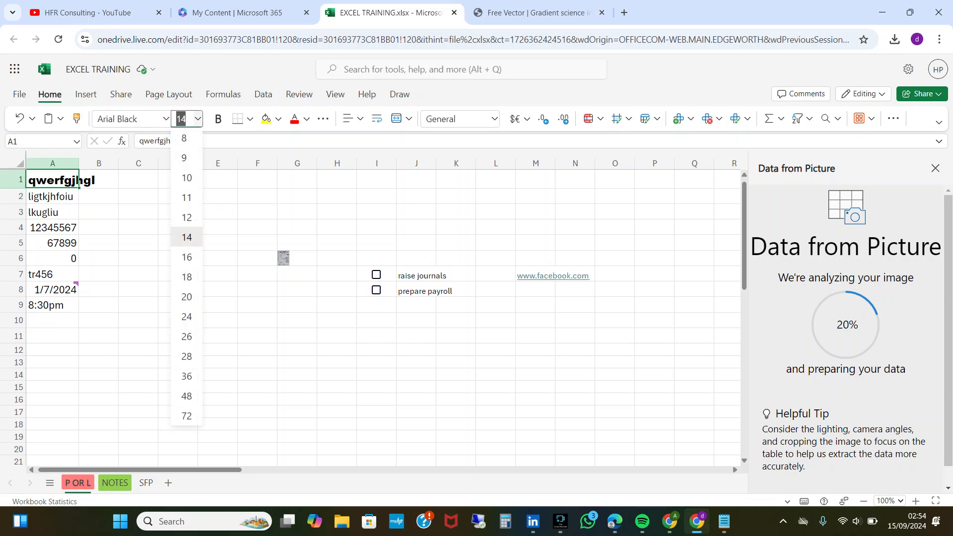
text(8)
key(Return)
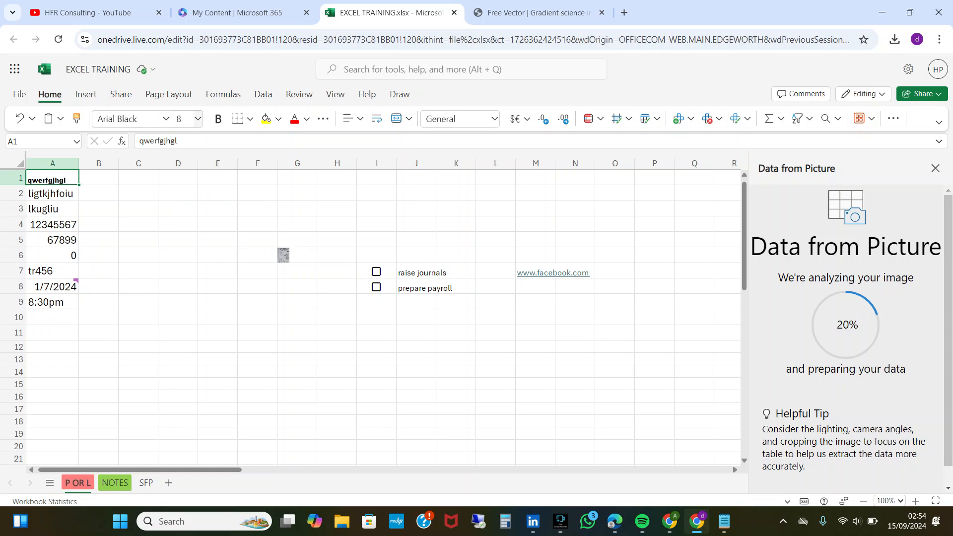
Apply bold to the cells A1:A9 and remove it again, keeping the range selected.
key(shift+Down)
key(shift+Down)
key(shift+Down)
key(shift+Down)
key(shift+Down)
key(shift+Down)
key(shift+Down)
key(shift+Down)
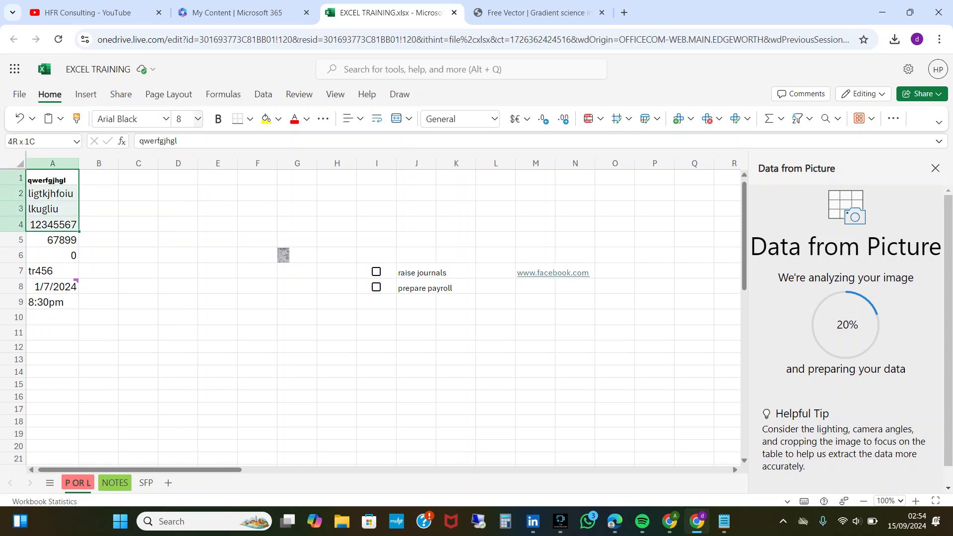
key(ctrl+b)
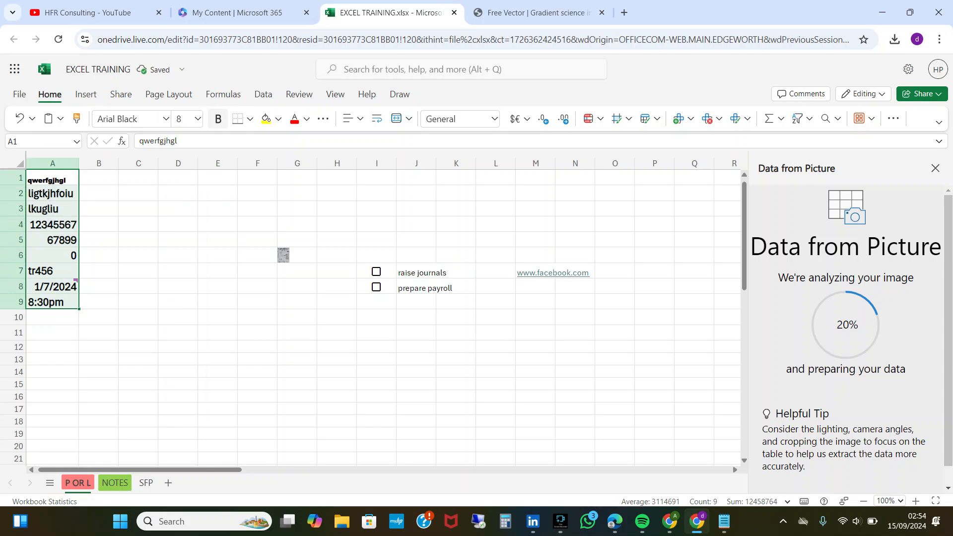
key(ctrl+b)
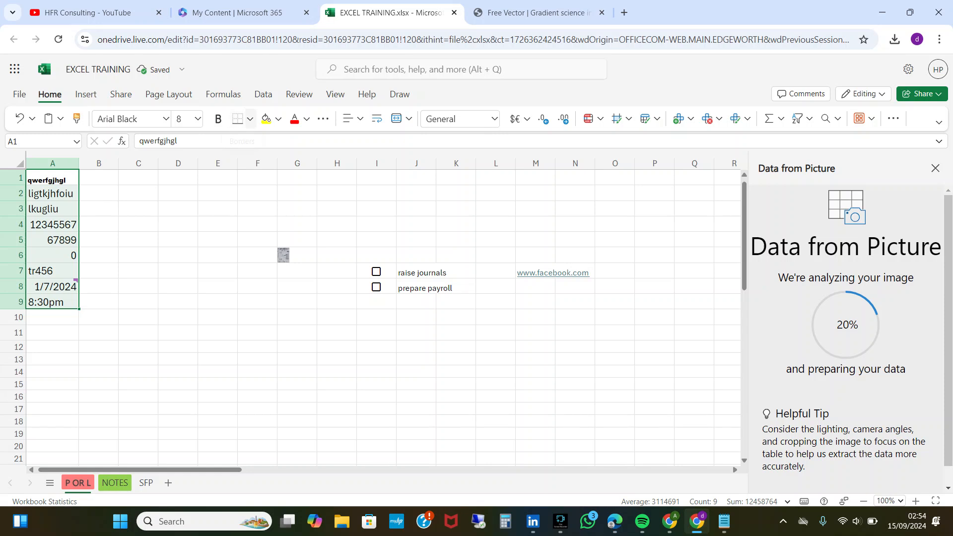
Apply all borders to the range A1:A9 and a bottom border to cell C5.
click(250, 119)
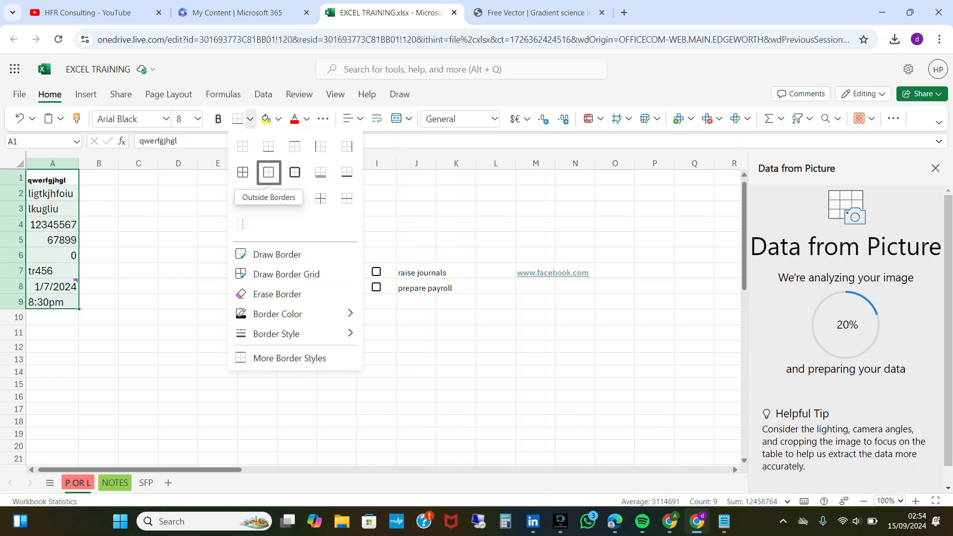
click(242, 172)
click(138, 239)
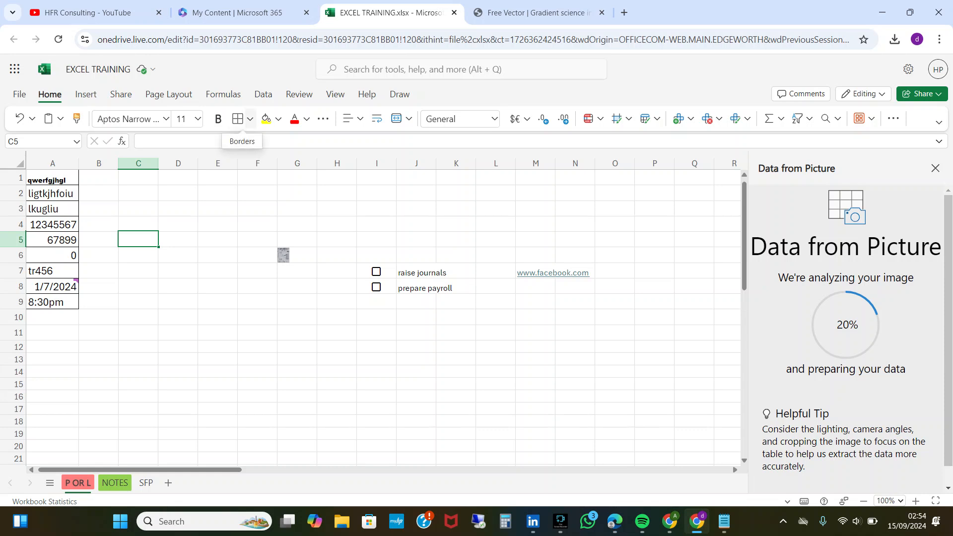
click(250, 119)
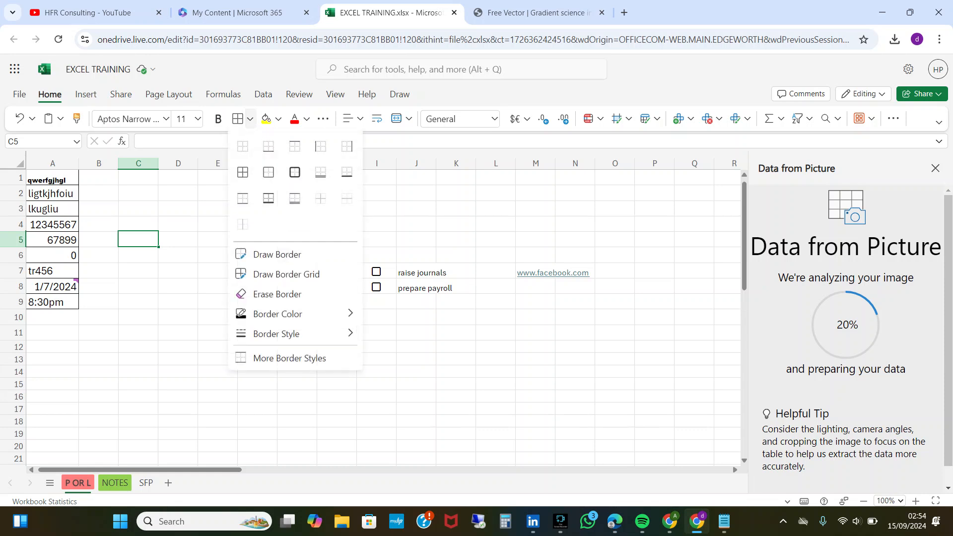
click(269, 146)
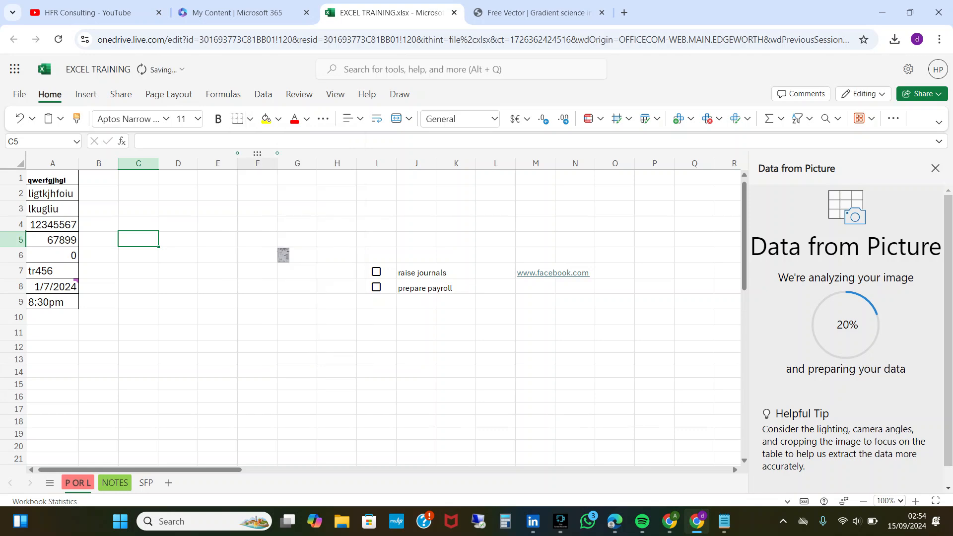
Apply a bottom border to the range A1:A9.
drag(52, 178, 52, 302)
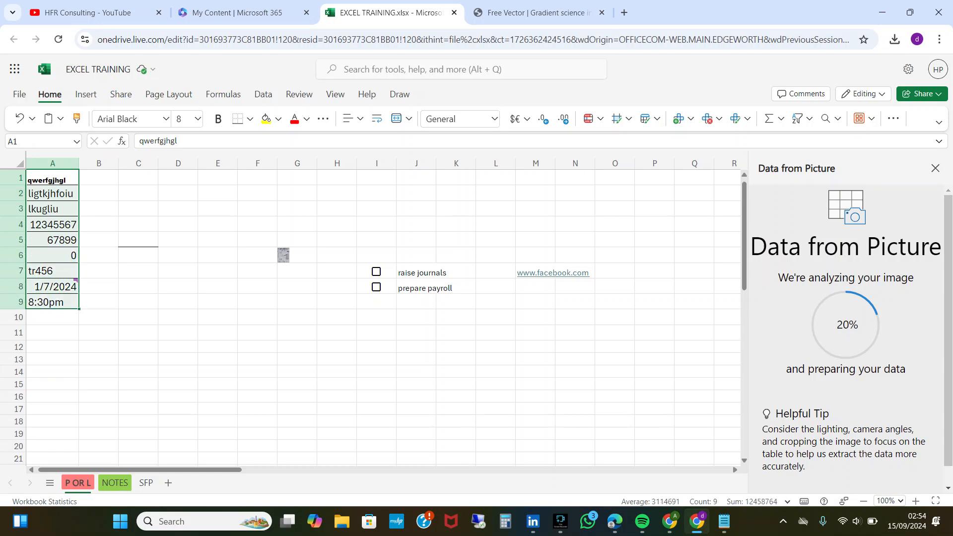
click(250, 119)
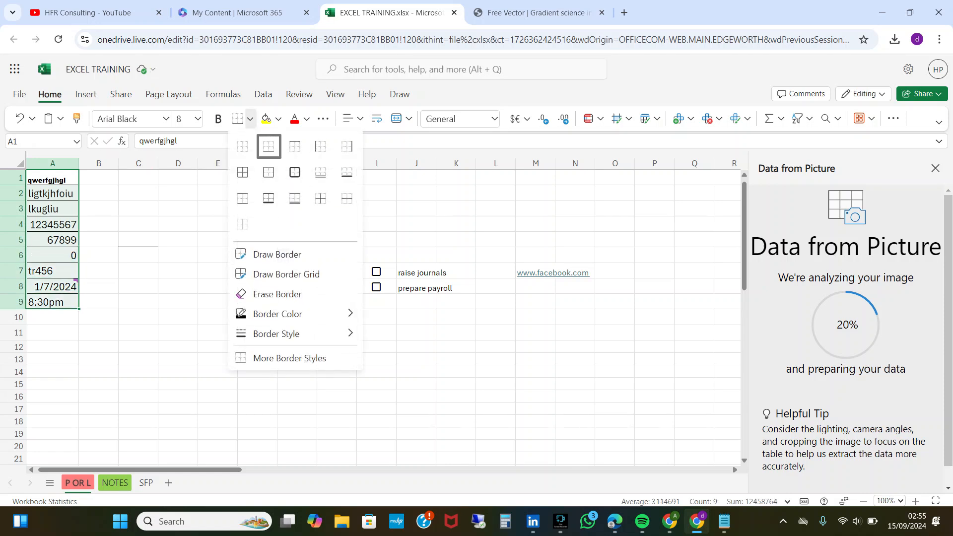
click(269, 146)
Apply outside borders to cell D4.
click(177, 224)
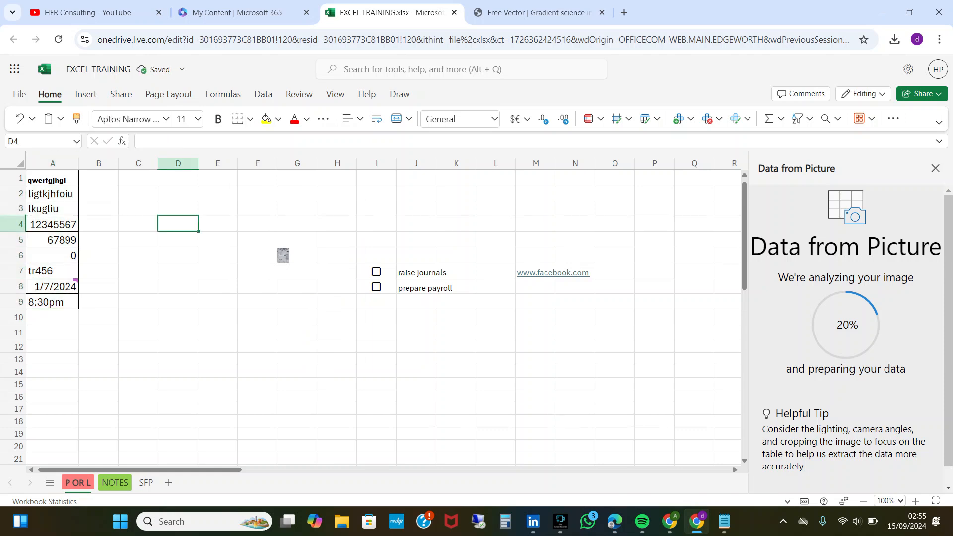
click(251, 118)
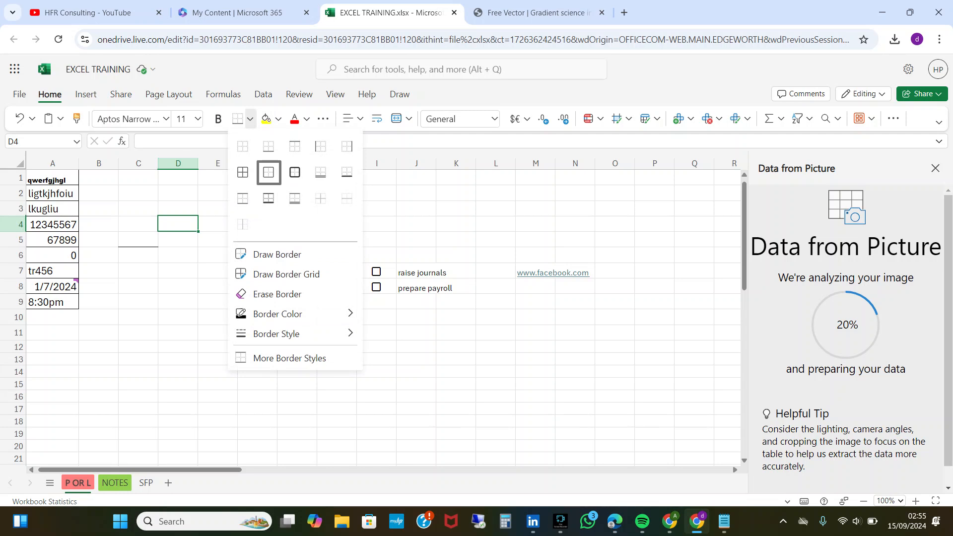
click(268, 172)
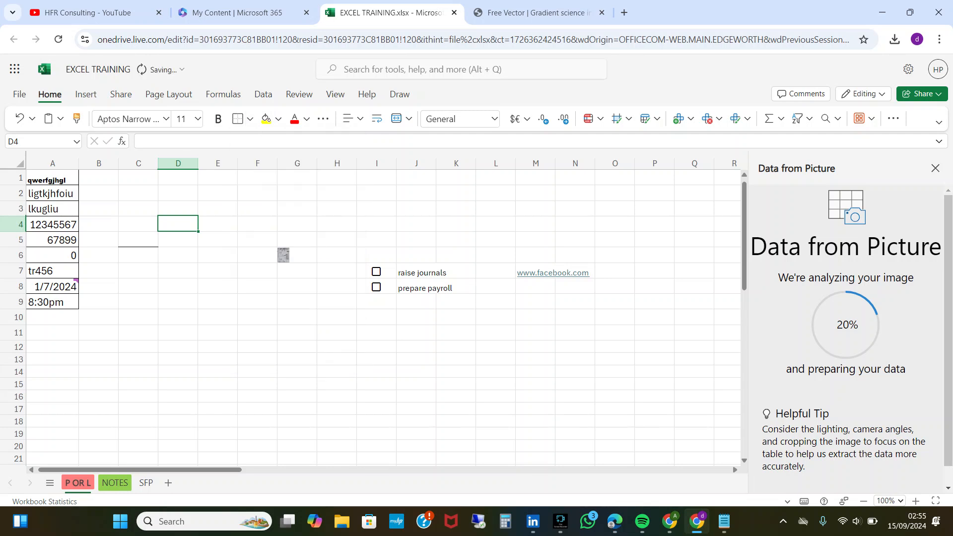
Apply outside borders and inside borders to the cells A1:A9.
click(53, 178)
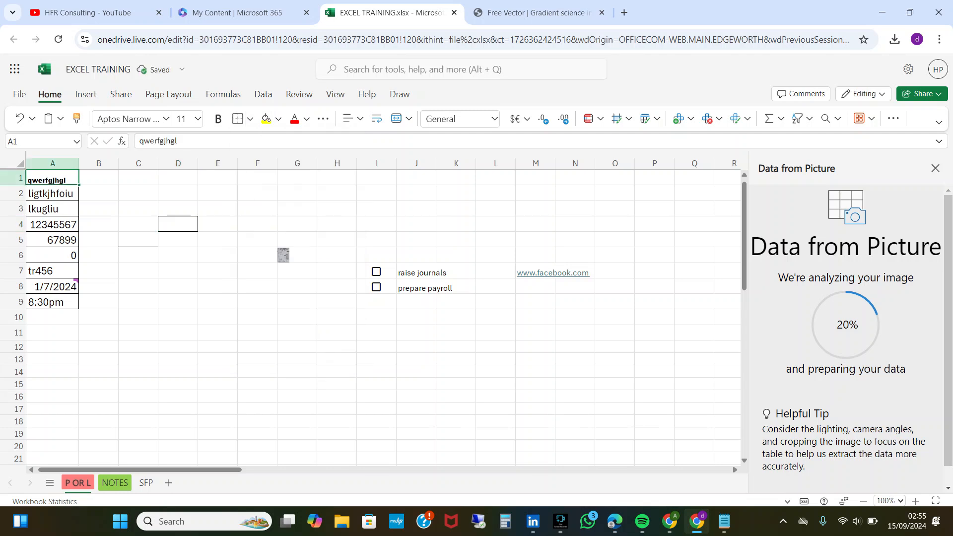
key(shift+Down)
key(shift+Down)
key(shift+Down)
key(shift+Down)
key(shift+Down)
key(shift+Down)
key(shift+Down)
key(shift+Down)
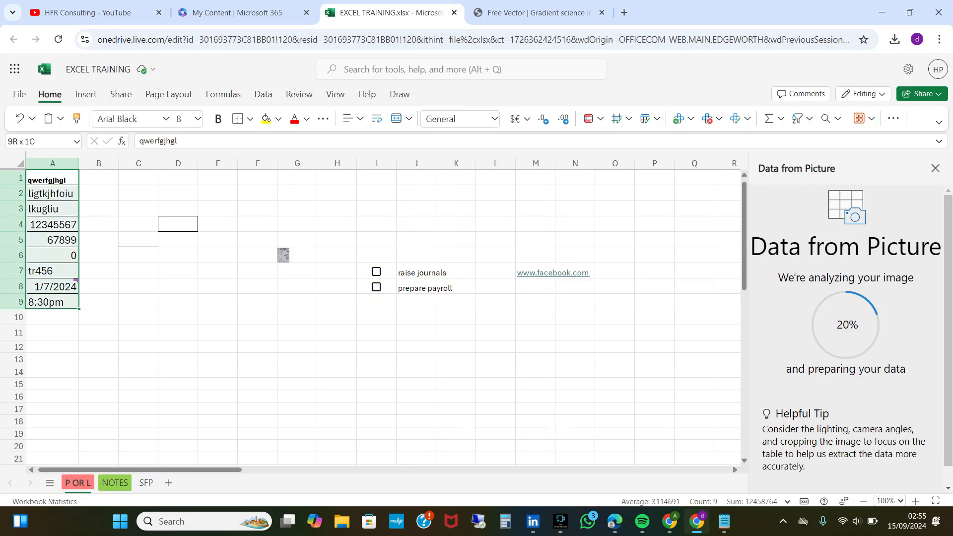
click(250, 118)
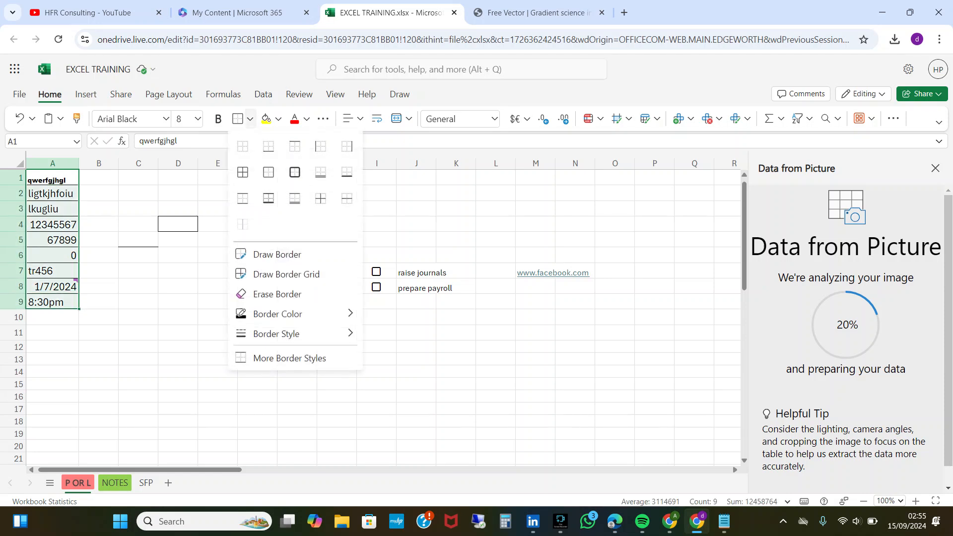
click(269, 173)
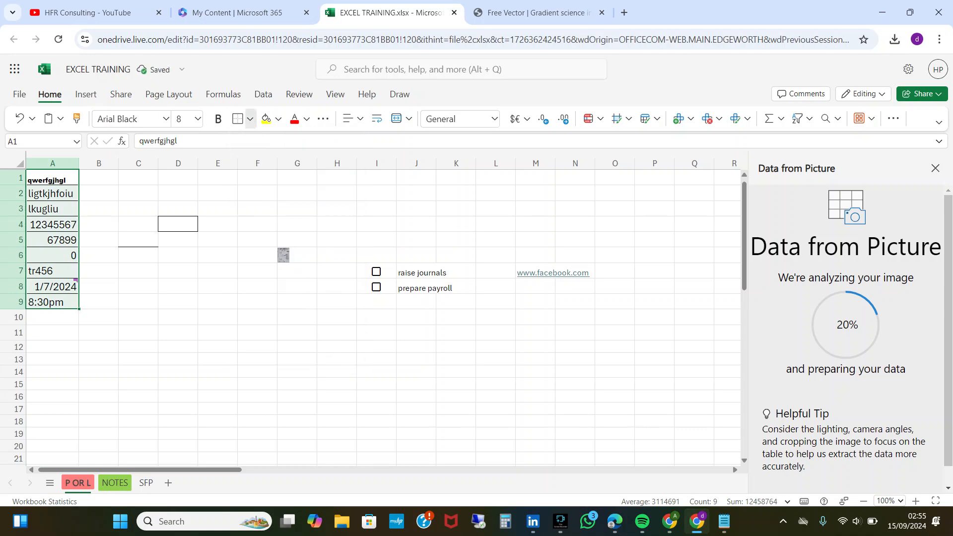
click(250, 118)
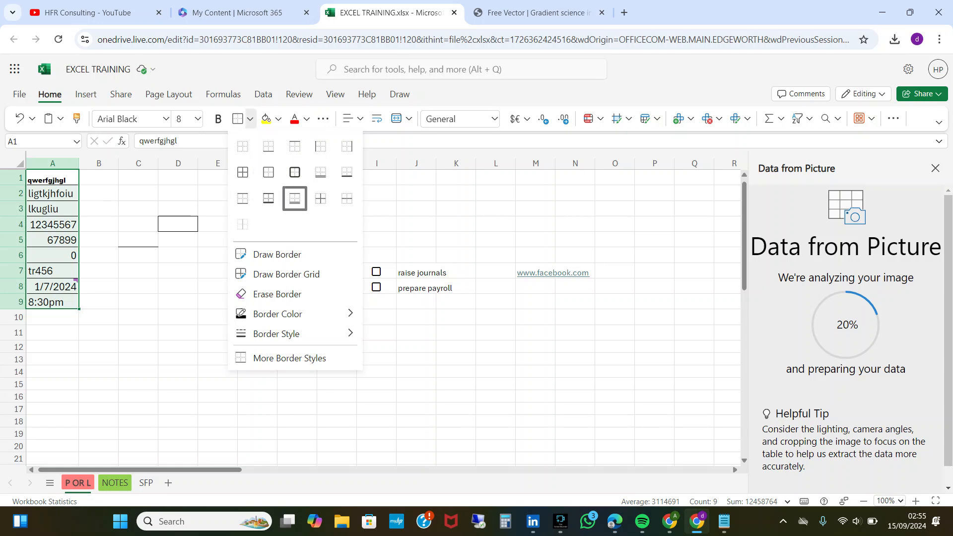
click(320, 198)
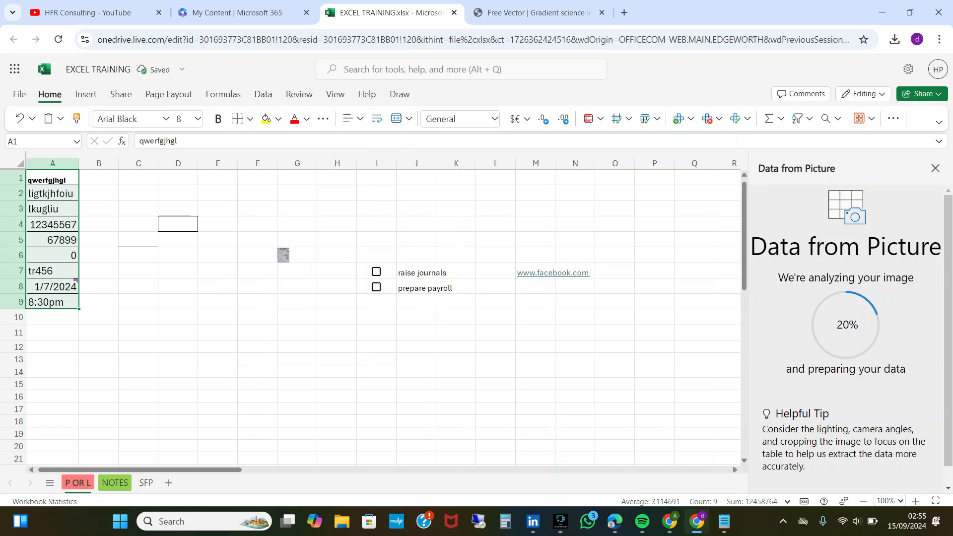
Draw a rectangular border around the cell block E3:N11.
click(249, 119)
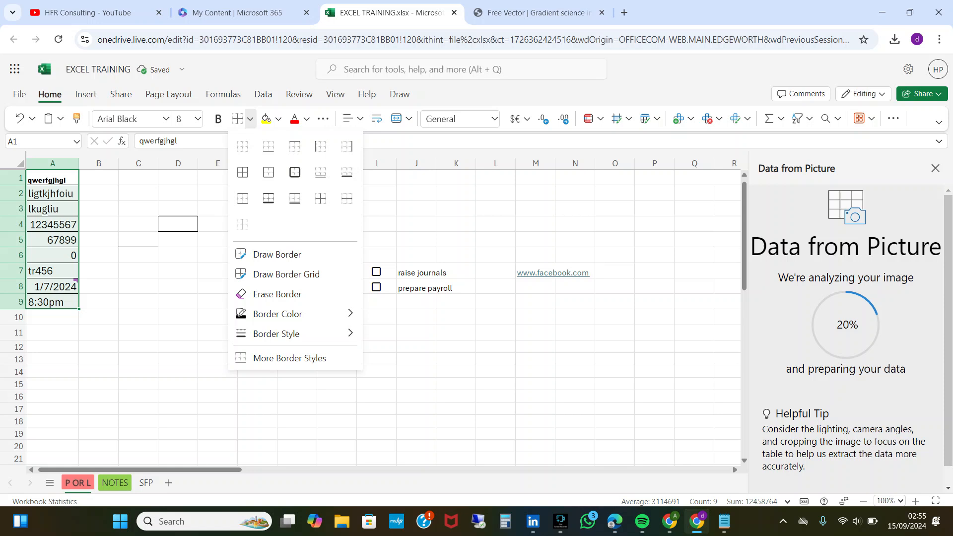
click(283, 254)
mouse_move(198, 326)
mouse_down()
mouse_move(356, 365)
mouse_move(476, 428)
mouse_move(475, 451)
mouse_move(537, 334)
mouse_move(459, 225)
mouse_move(576, 241)
mouse_move(576, 255)
mouse_move(576, 209)
mouse_up()
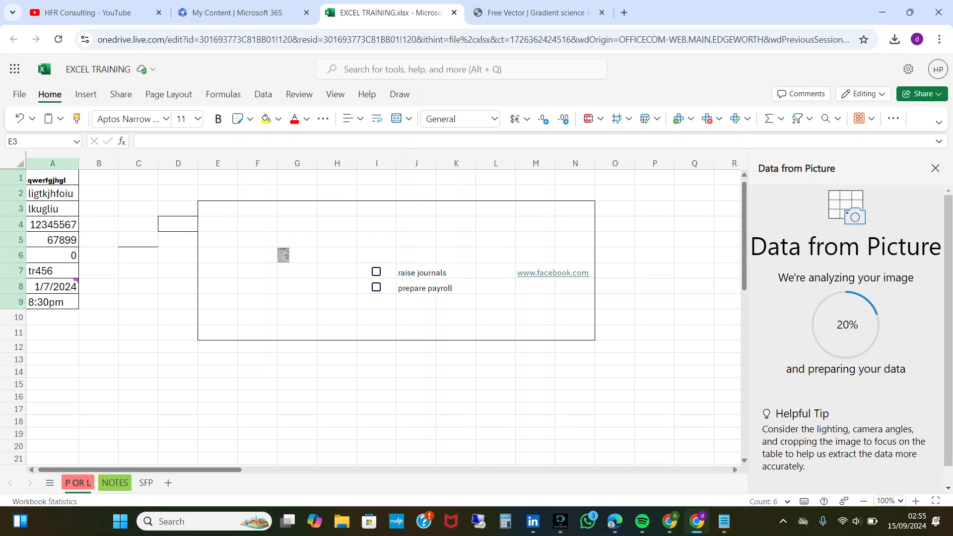
Erase the borders around E3:N11, in A1:A9, and on cells D4 and C5.
click(250, 118)
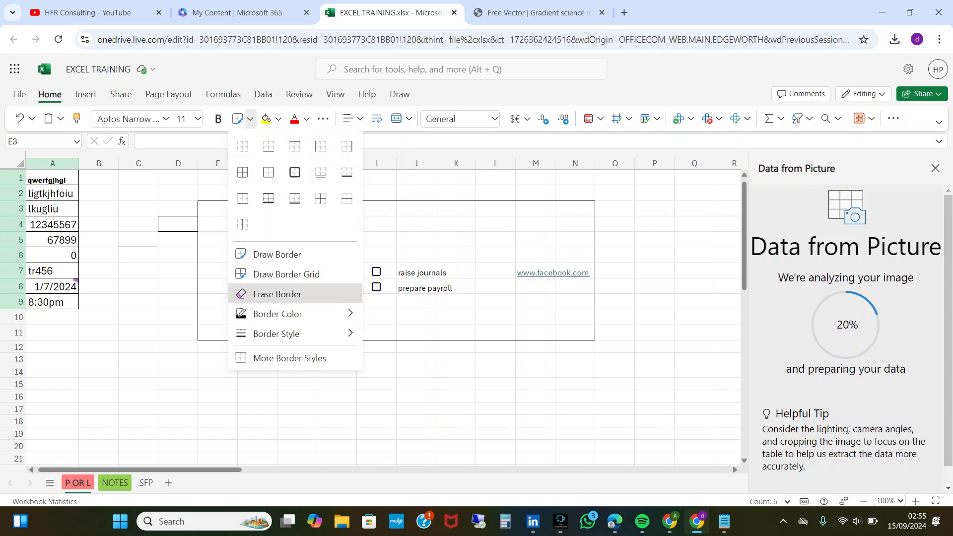
click(271, 294)
mouse_move(214, 208)
mouse_down()
mouse_move(228, 318)
mouse_move(539, 319)
mouse_move(578, 347)
mouse_up()
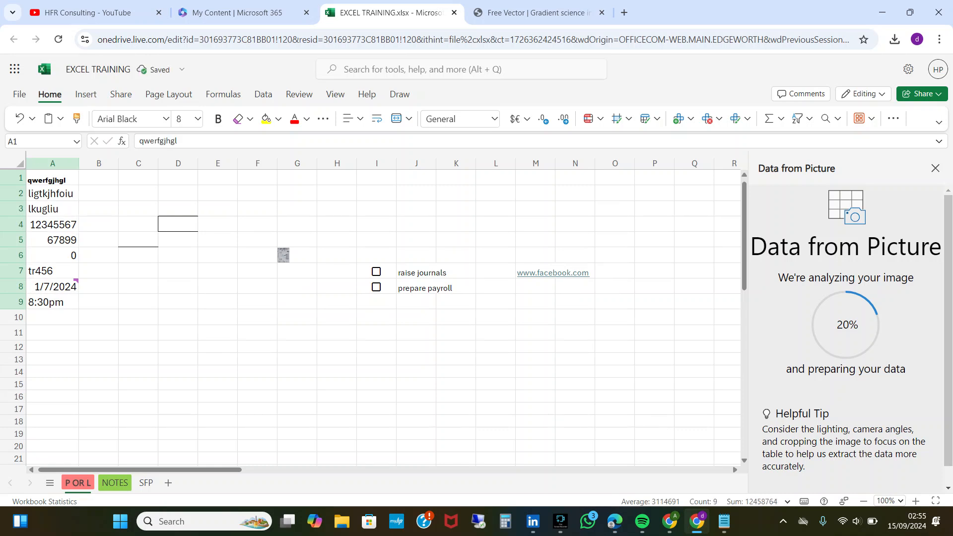
key(ctrl+z)
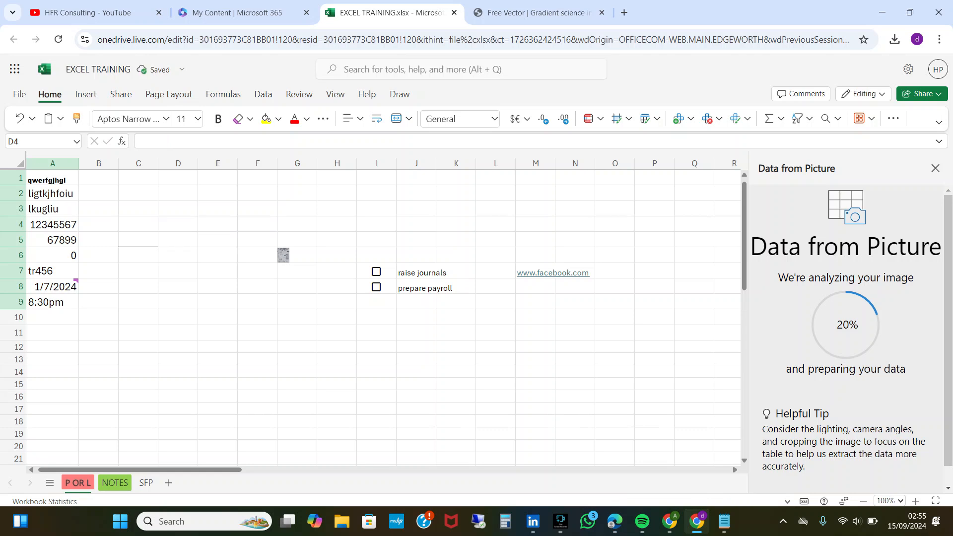
key(ctrl+z)
Draw a border grid over the cells E7:O10, enclosing the checklist entries and the web link.
click(250, 118)
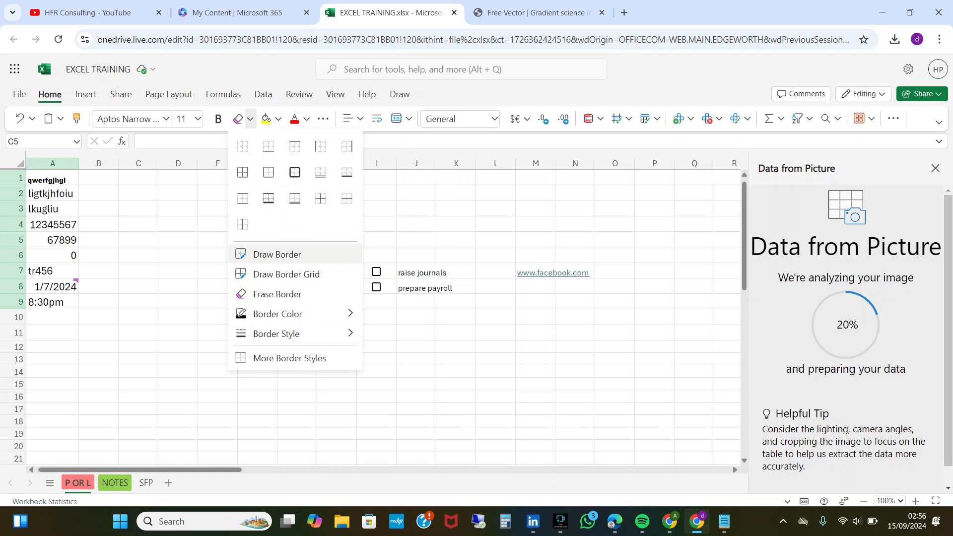
click(287, 274)
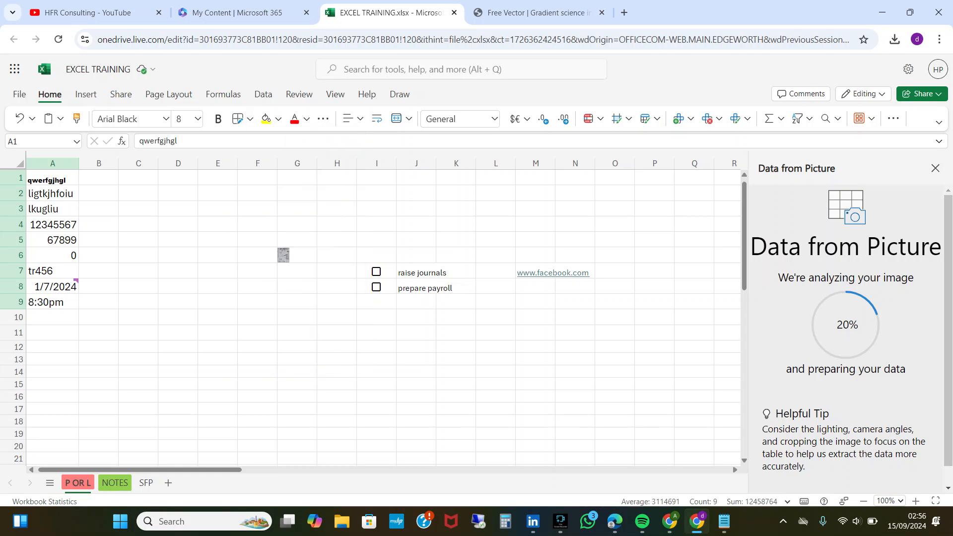
mouse_move(208, 318)
mouse_down()
mouse_move(462, 270)
mouse_move(616, 278)
mouse_up()
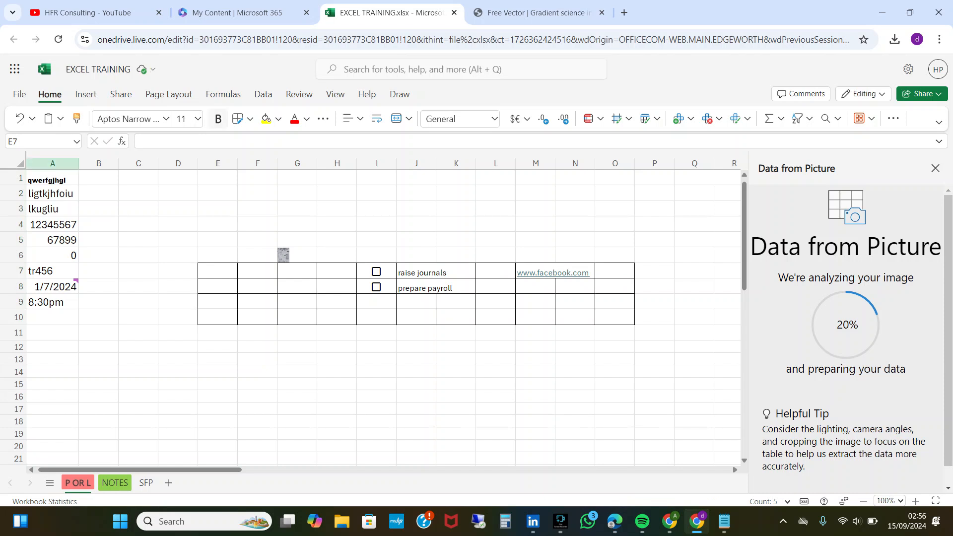
Set the border color to orange and draw a border grid over the cells L13:O17.
click(250, 119)
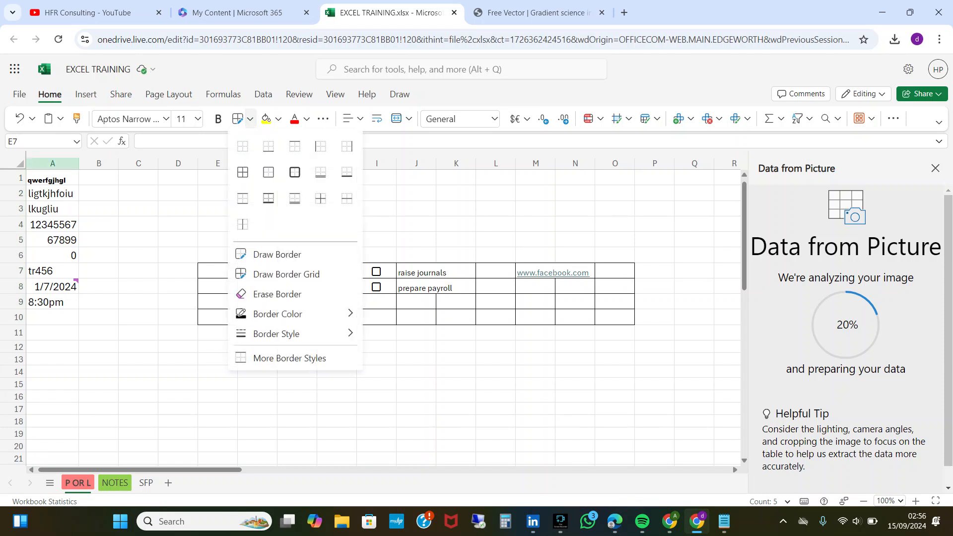
mouse_move(278, 314)
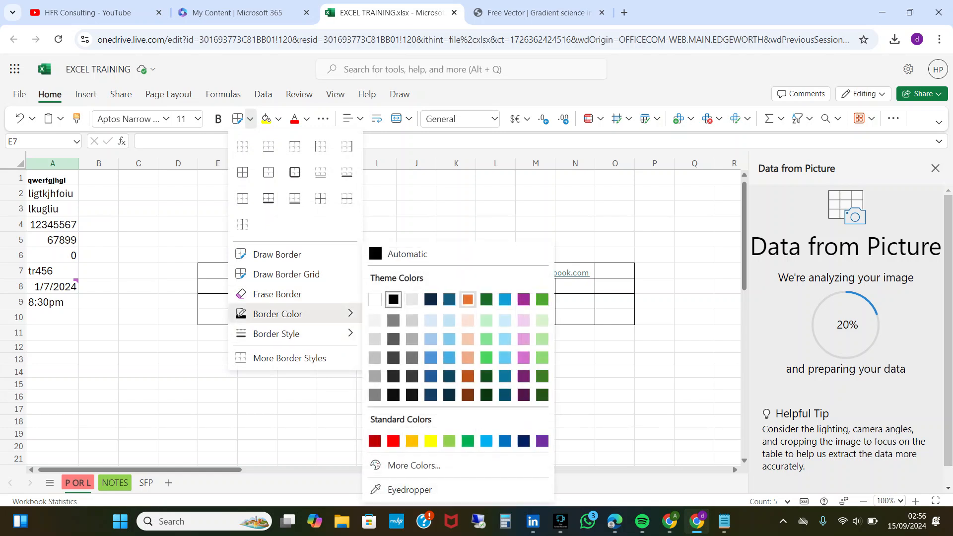
drag(52, 178, 52, 302)
drag(489, 357, 615, 409)
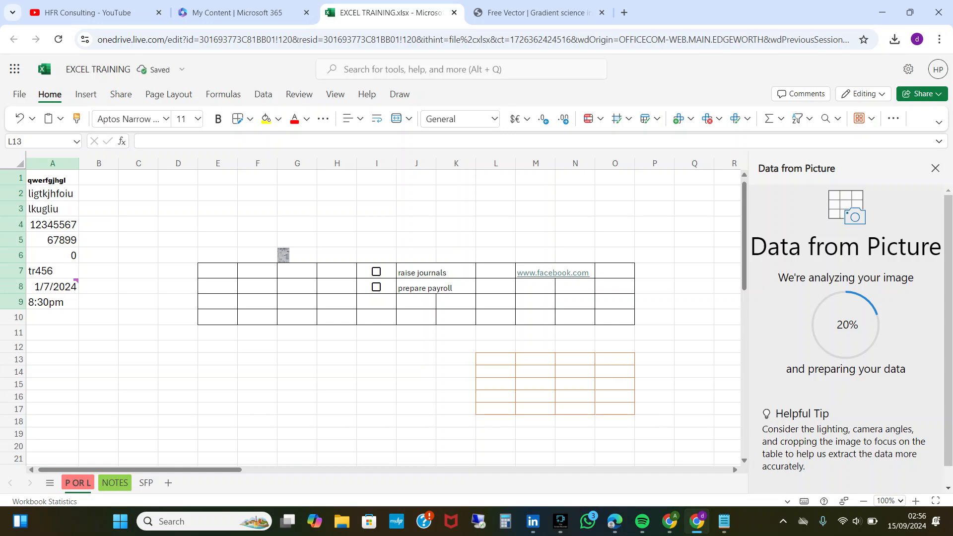
Set the border style to Dashed Line and draw an orange border grid over F13:H13.
click(250, 118)
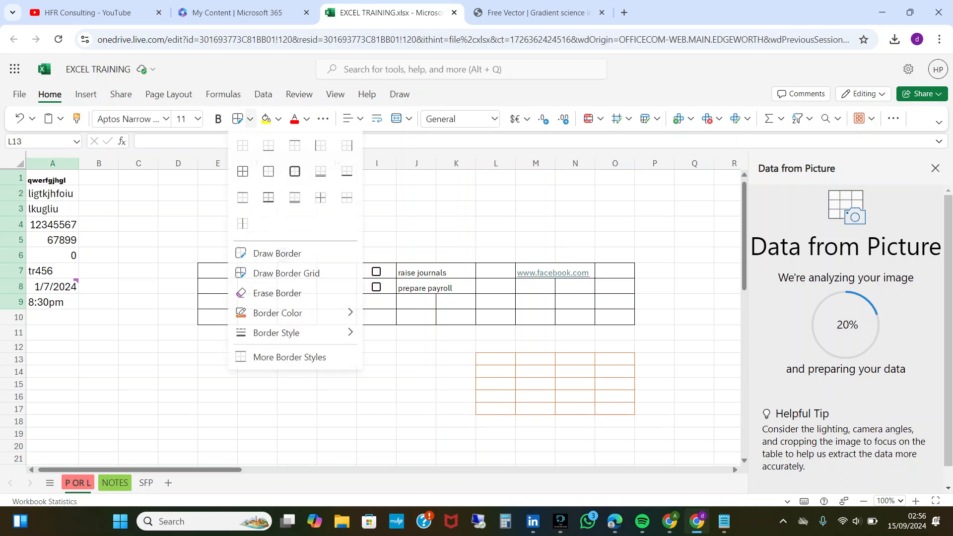
click(278, 313)
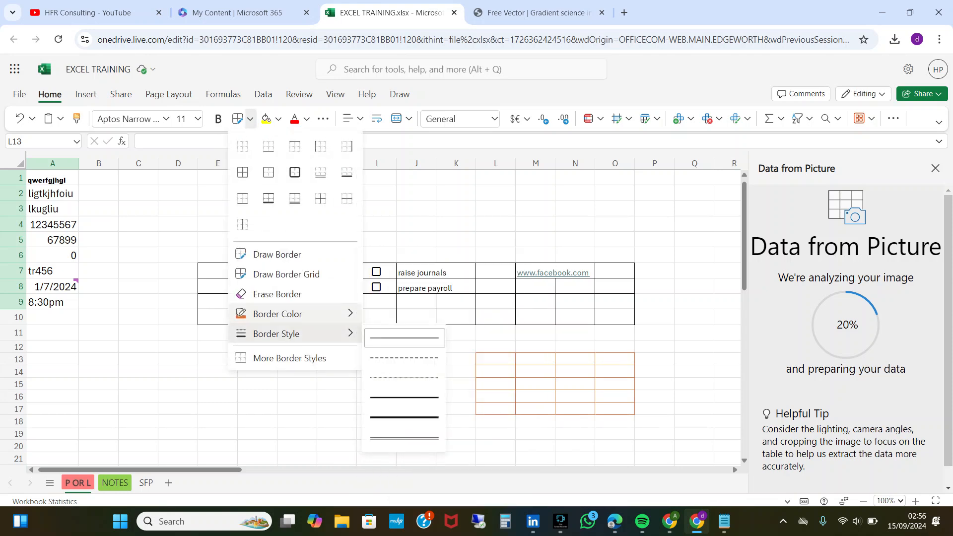
mouse_move(295, 335)
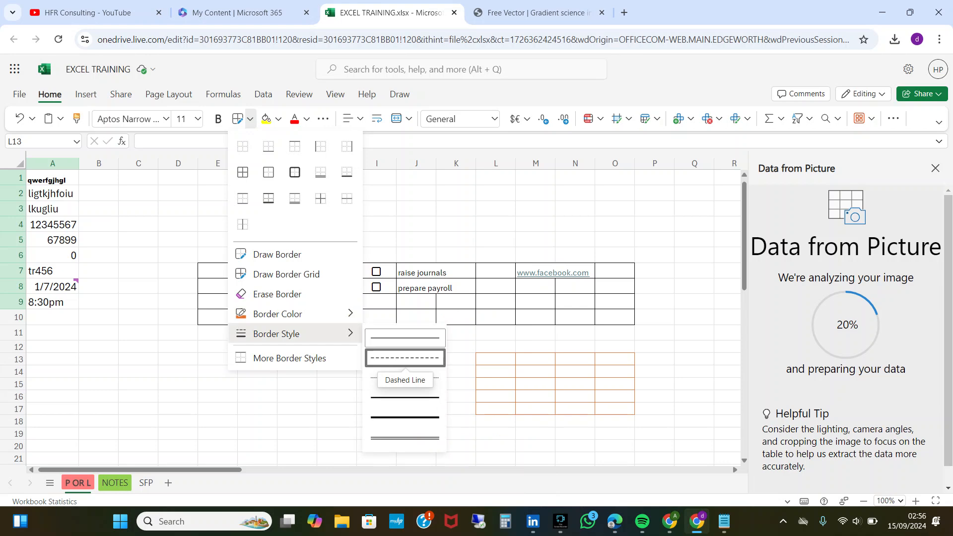
click(406, 357)
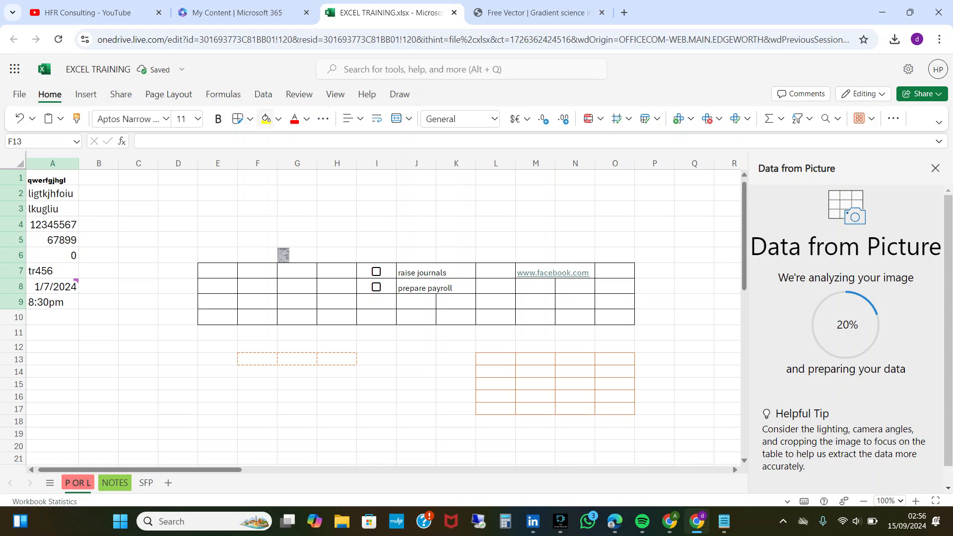
Open the additional border style options to review them.
click(251, 118)
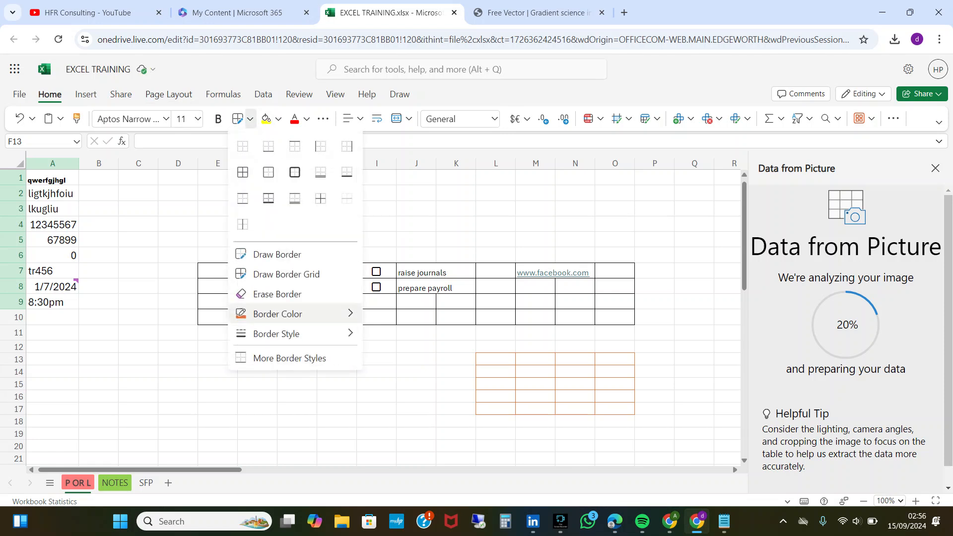
mouse_move(298, 333)
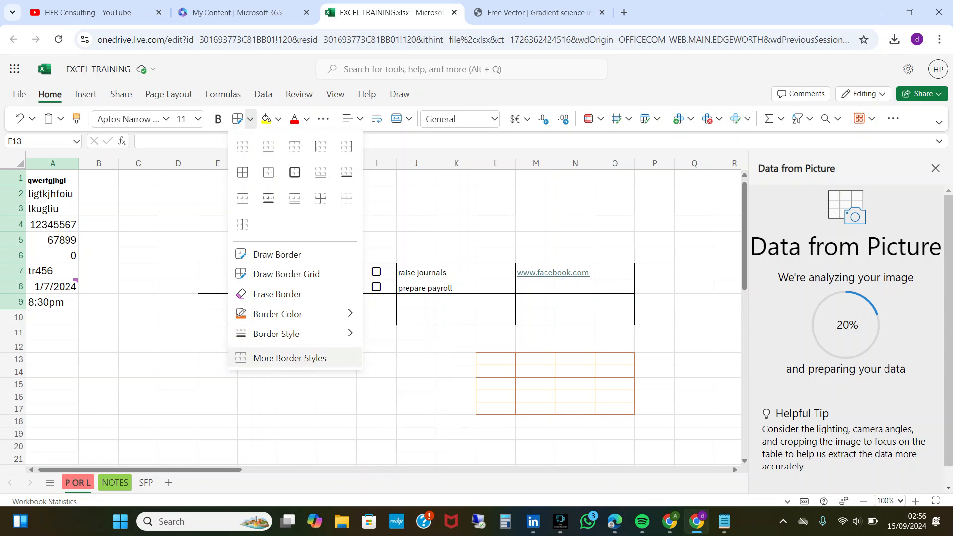
click(290, 359)
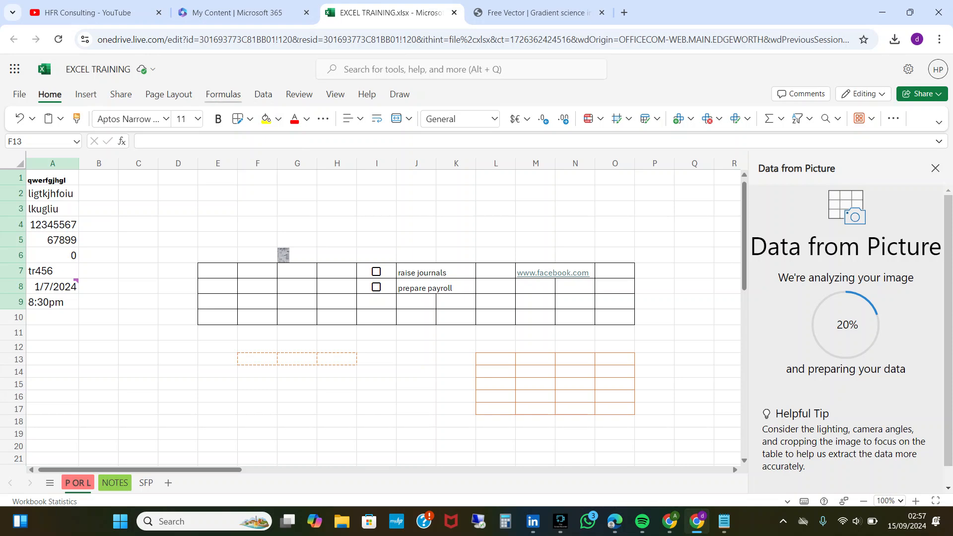
Apply No Border to the selected range A1:A9 and select cell C4.
click(250, 119)
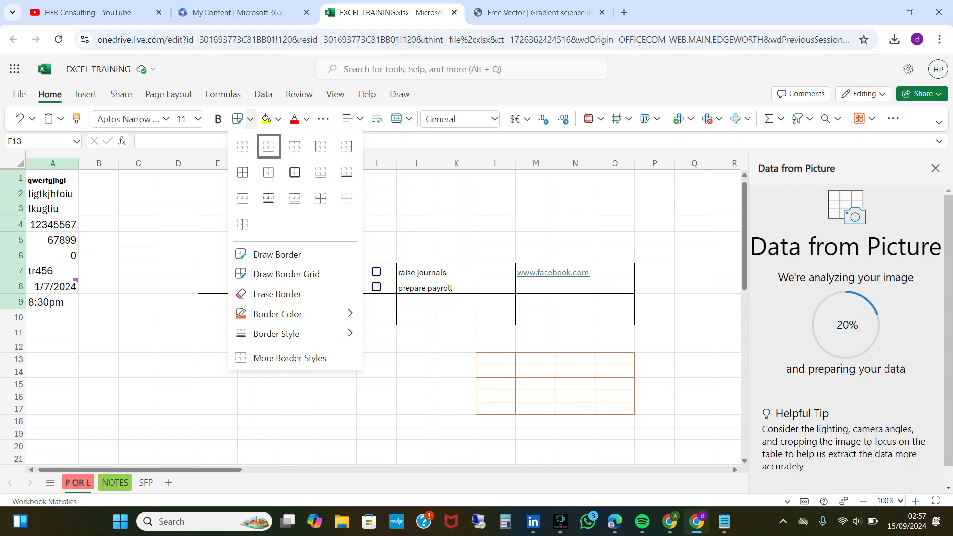
click(243, 146)
click(139, 224)
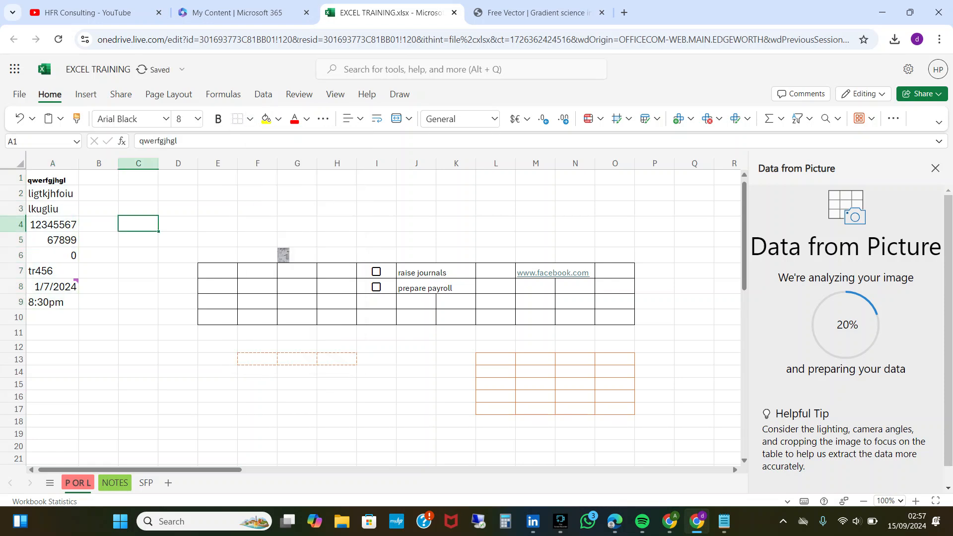
Apply No Border to cell C4 and fill cell A2 with the orange theme color.
click(250, 119)
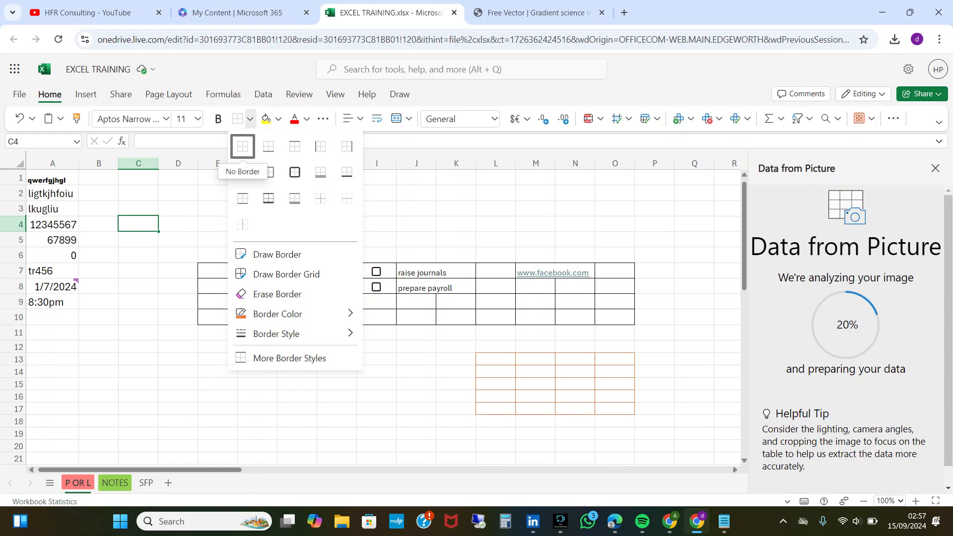
click(242, 147)
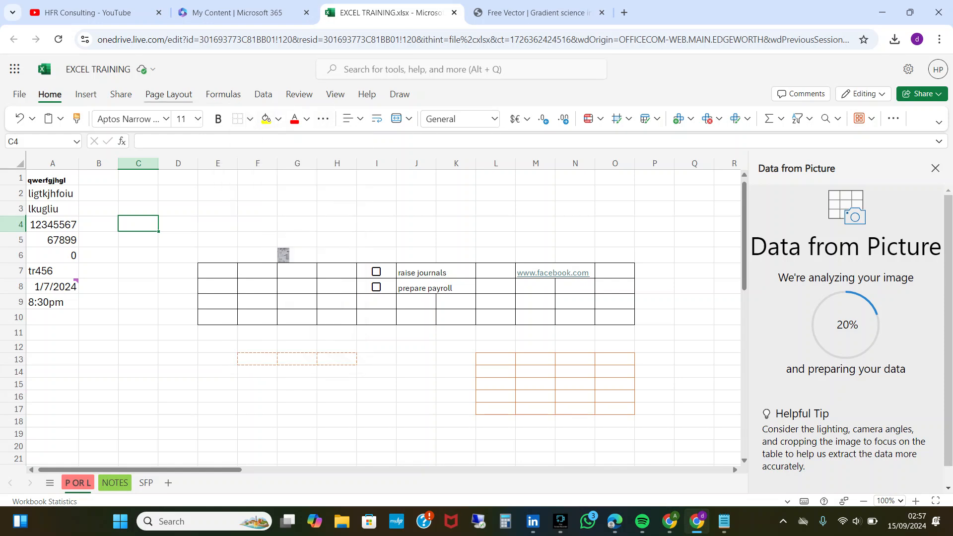
click(53, 193)
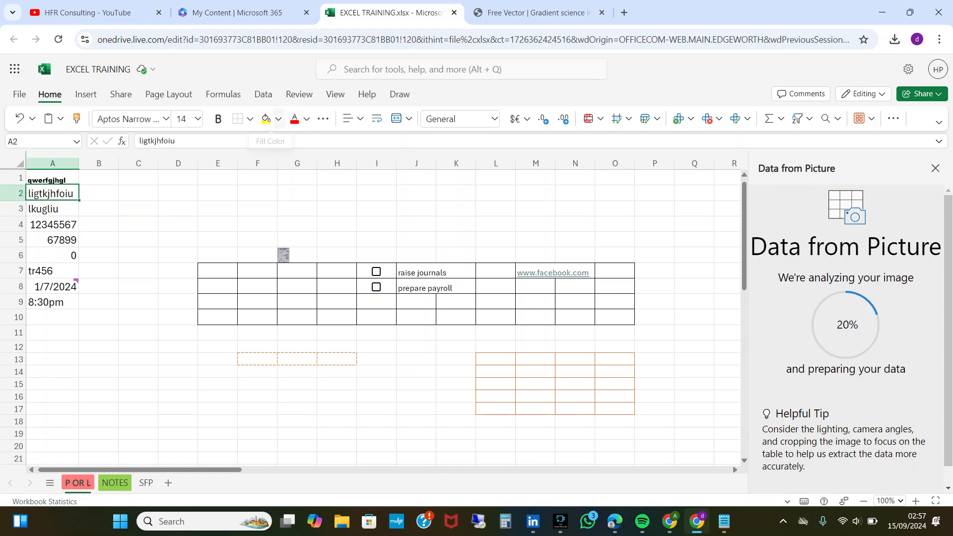
click(279, 119)
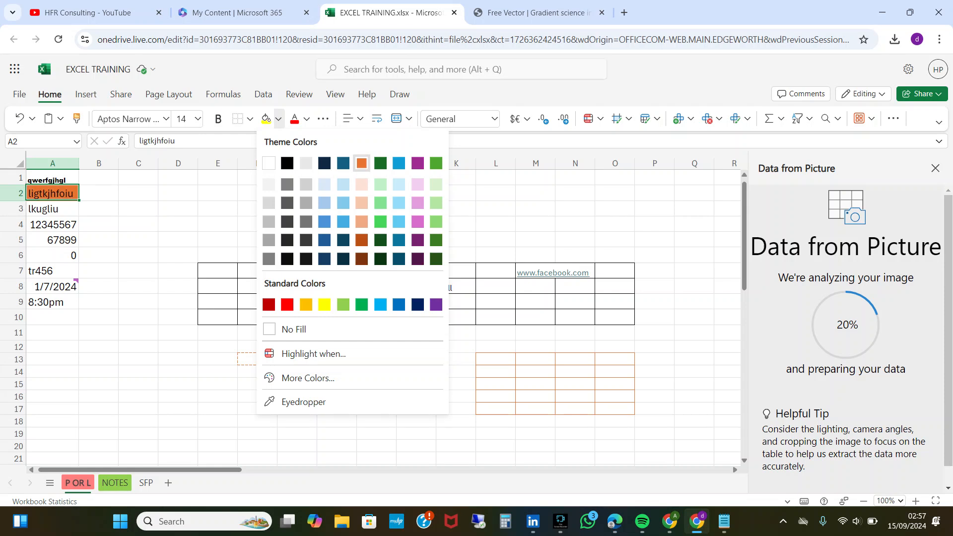
click(362, 163)
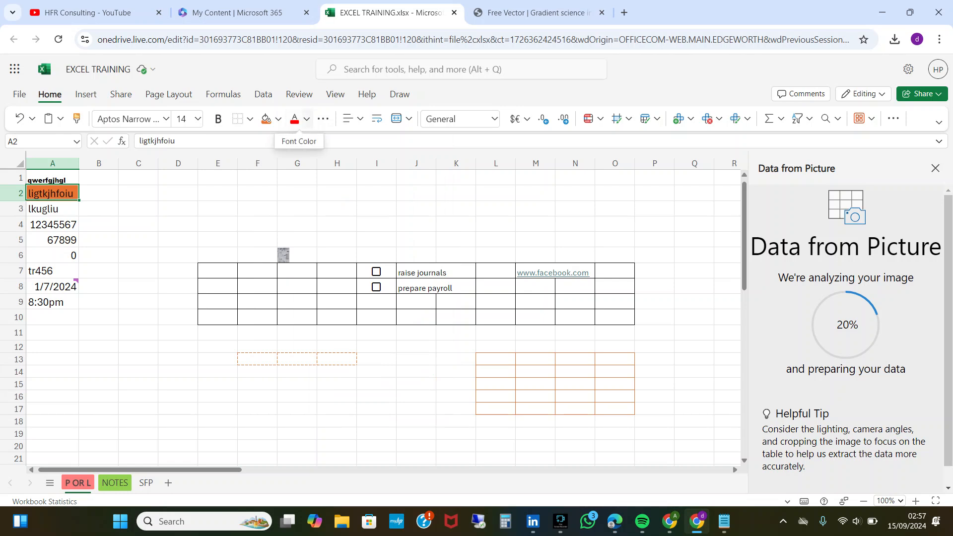
Fill the cells E7:E10 with the blue theme color and select cell F7.
drag(218, 271, 217, 317)
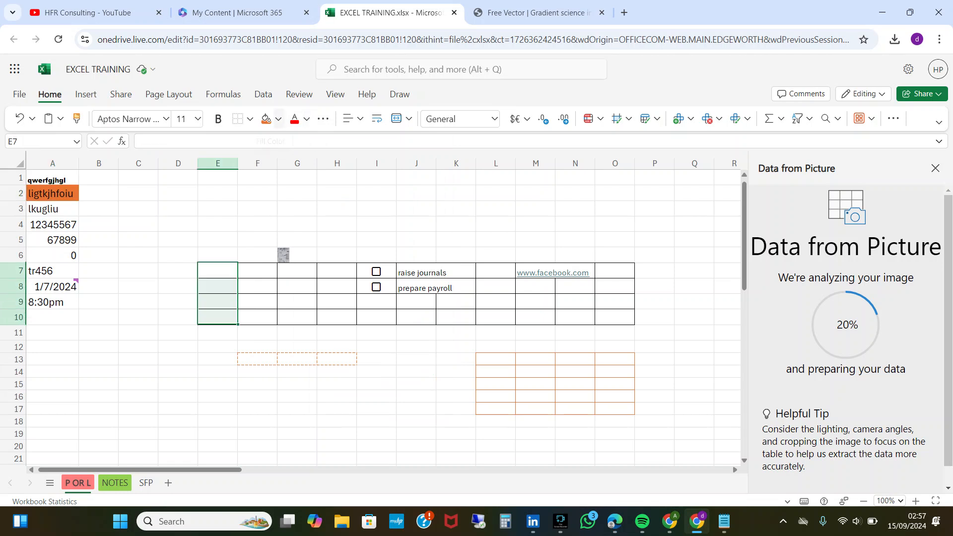
click(279, 118)
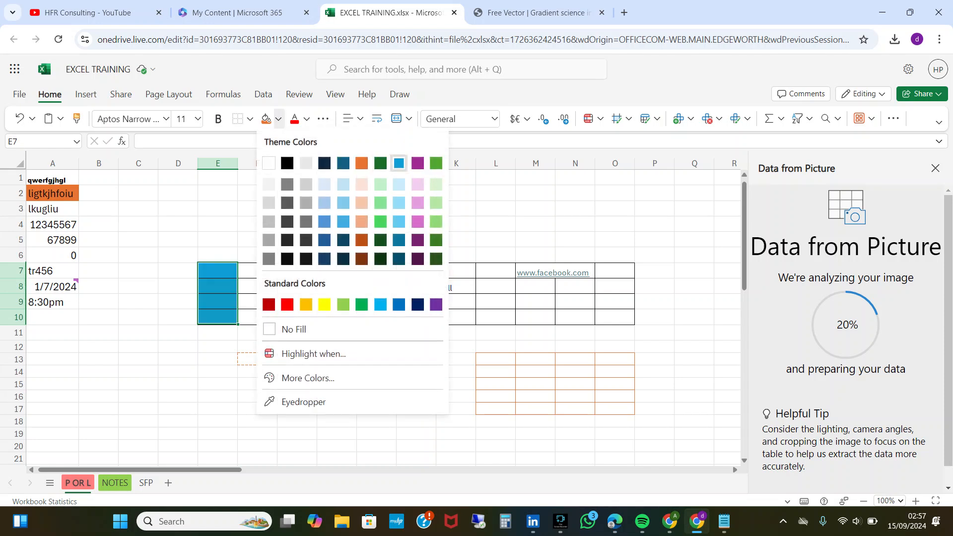
click(400, 163)
click(258, 271)
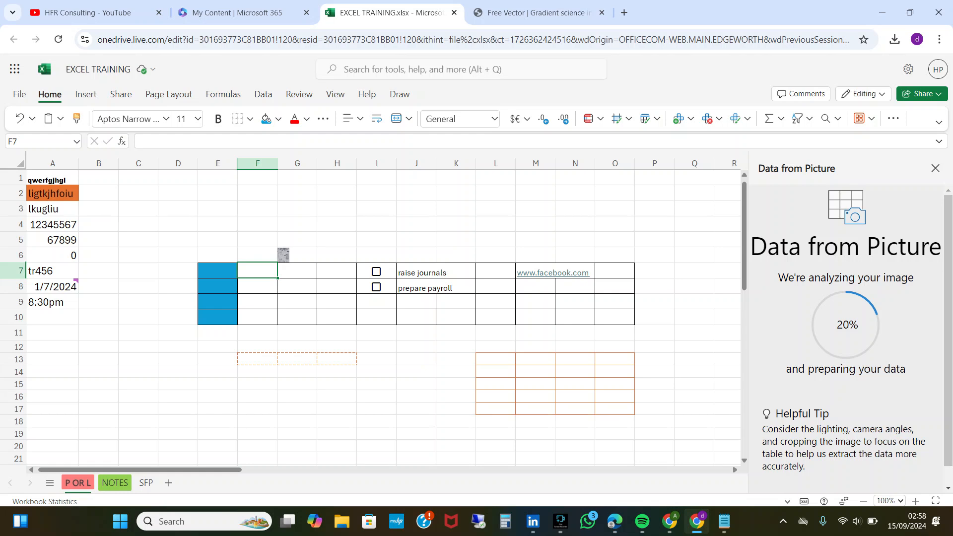
Change the font color of cell A4 to green, and finally set it to standard red.
click(53, 224)
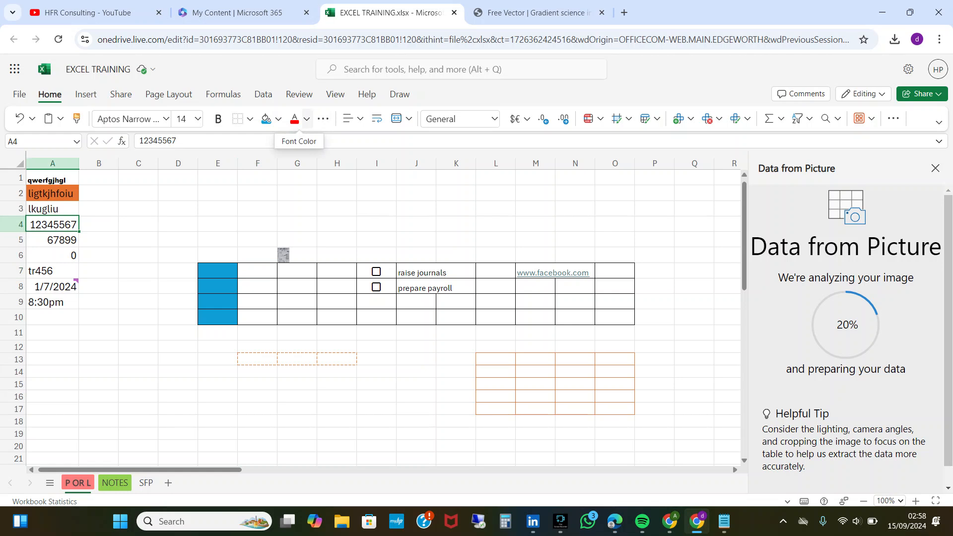
click(307, 119)
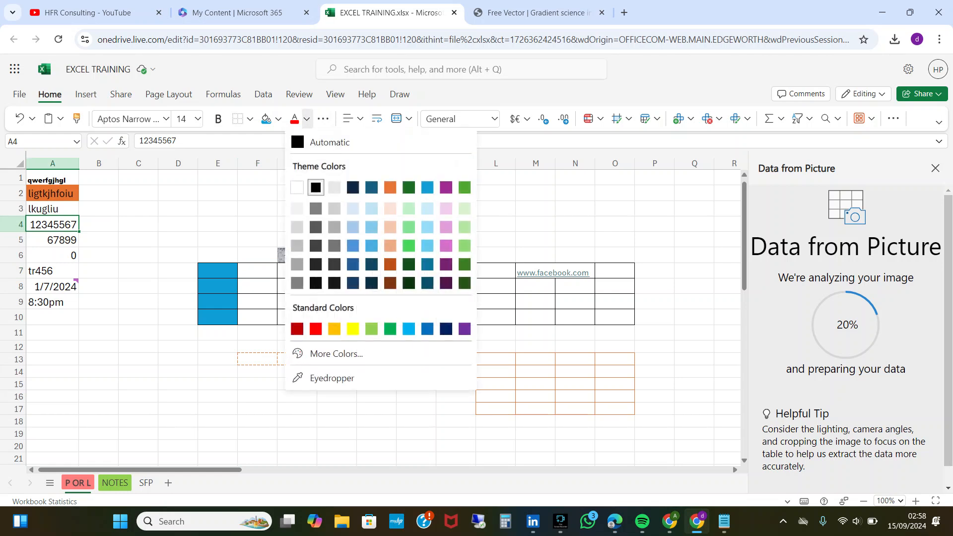
click(408, 186)
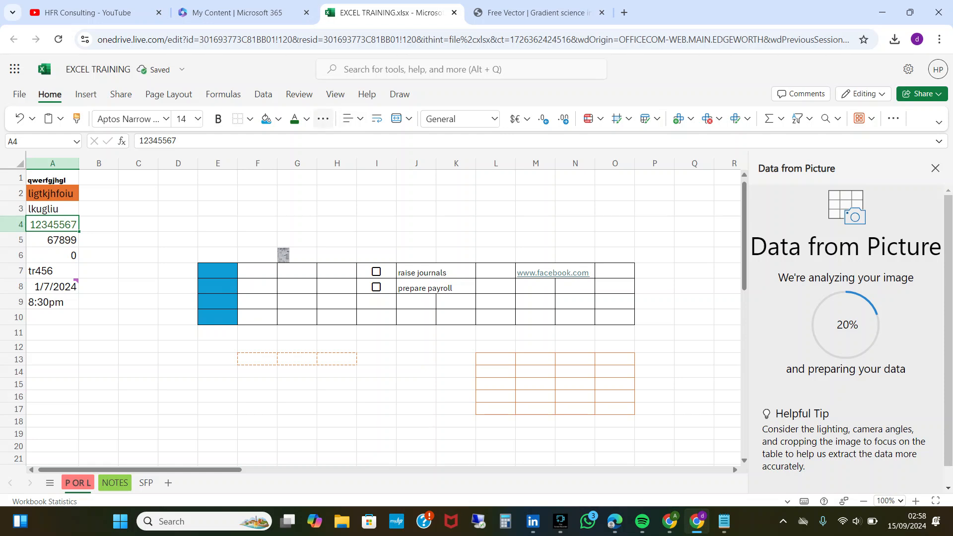
click(306, 120)
click(316, 329)
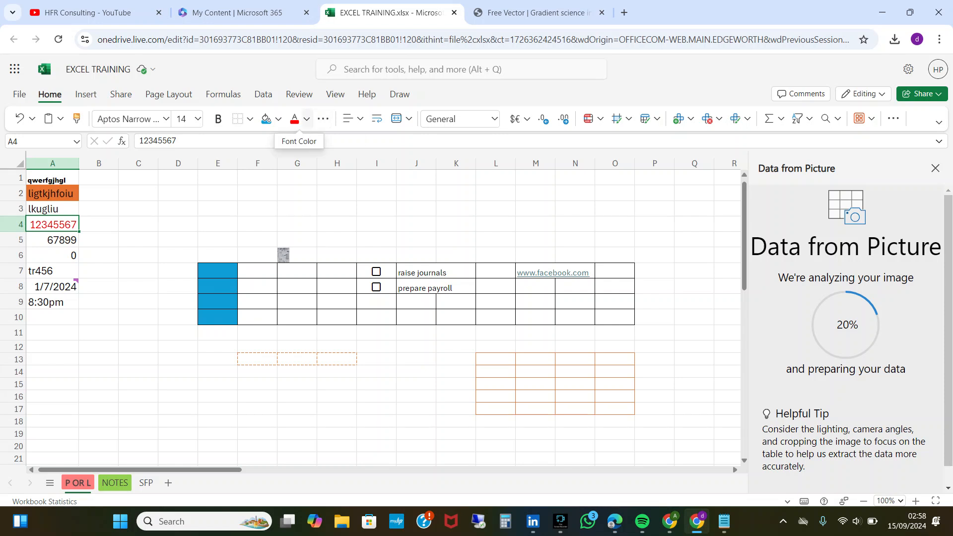
click(307, 118)
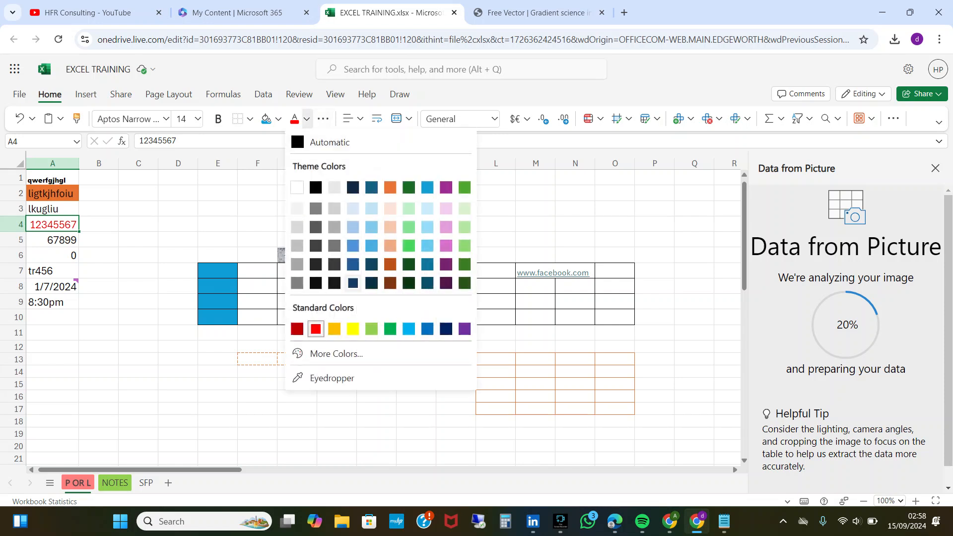
click(315, 329)
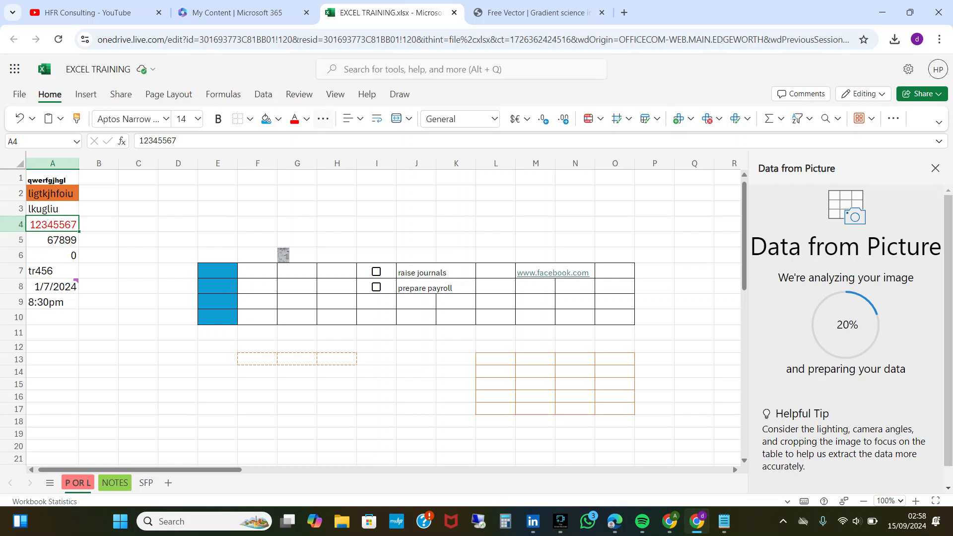
Review the additional font options and left-align the number in cell A4.
click(323, 119)
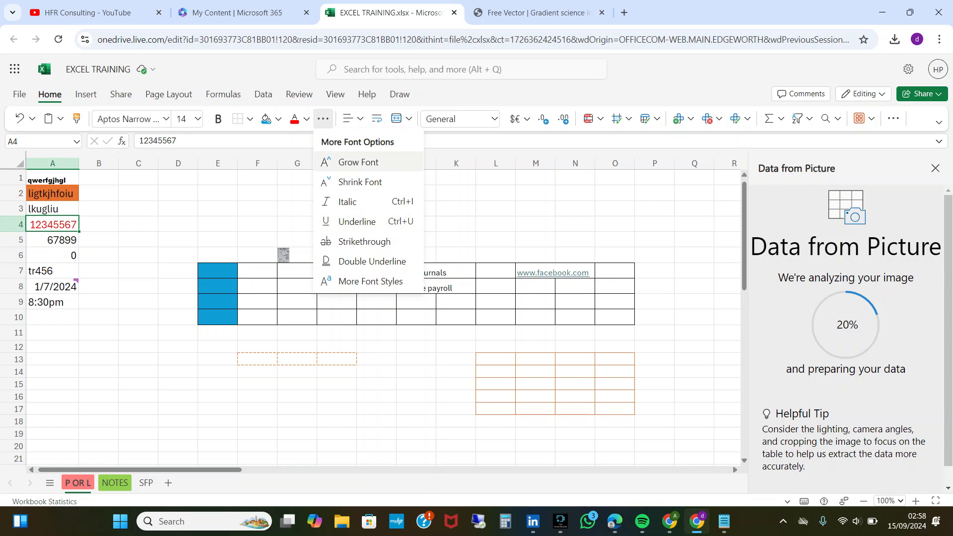
key(Escape)
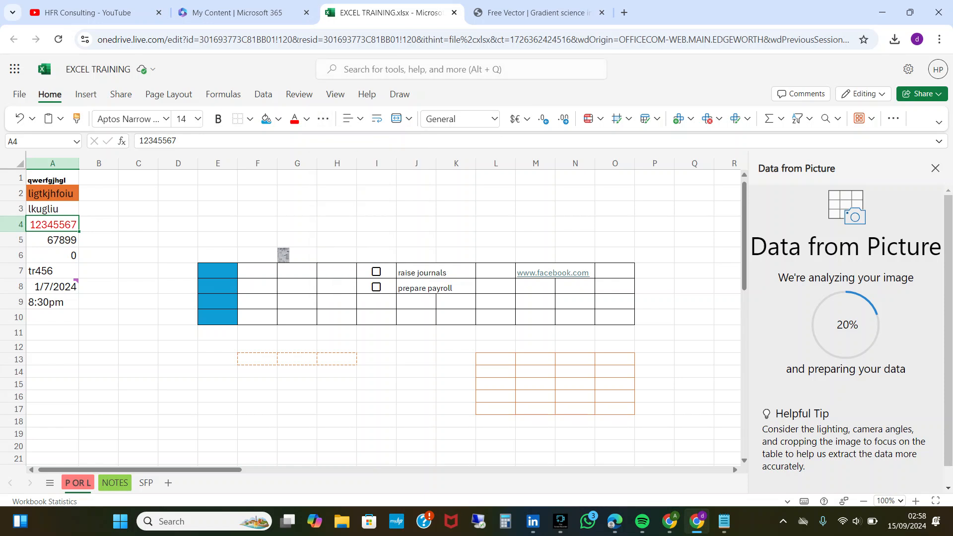
click(354, 119)
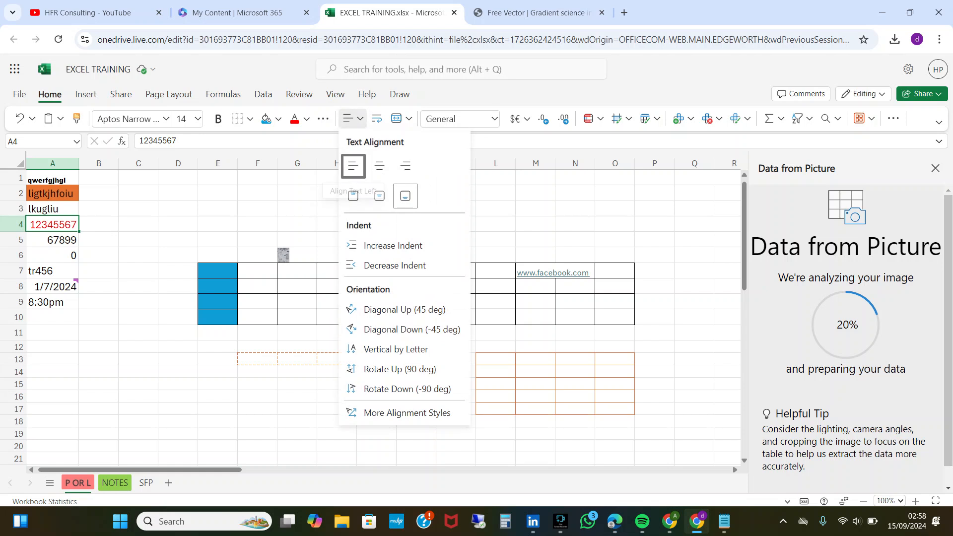
click(354, 165)
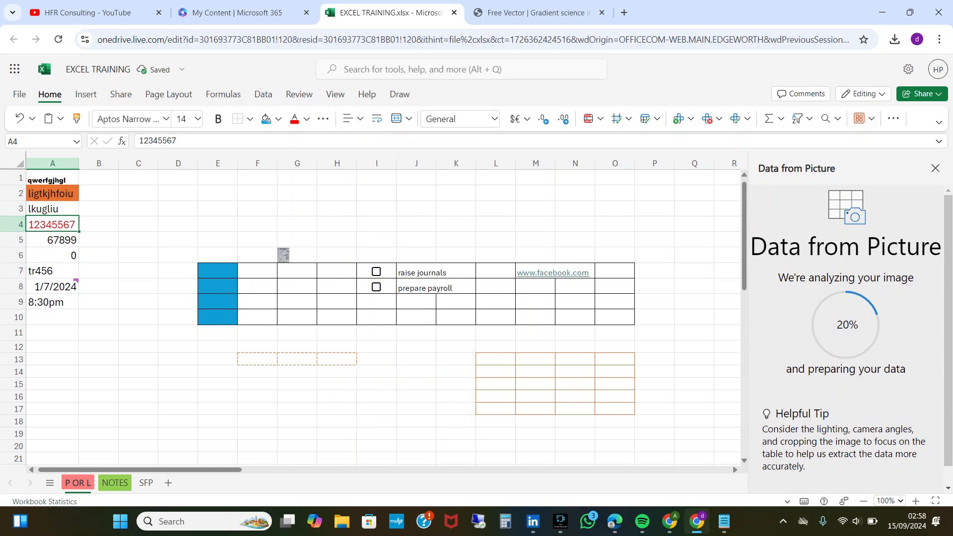
click(354, 119)
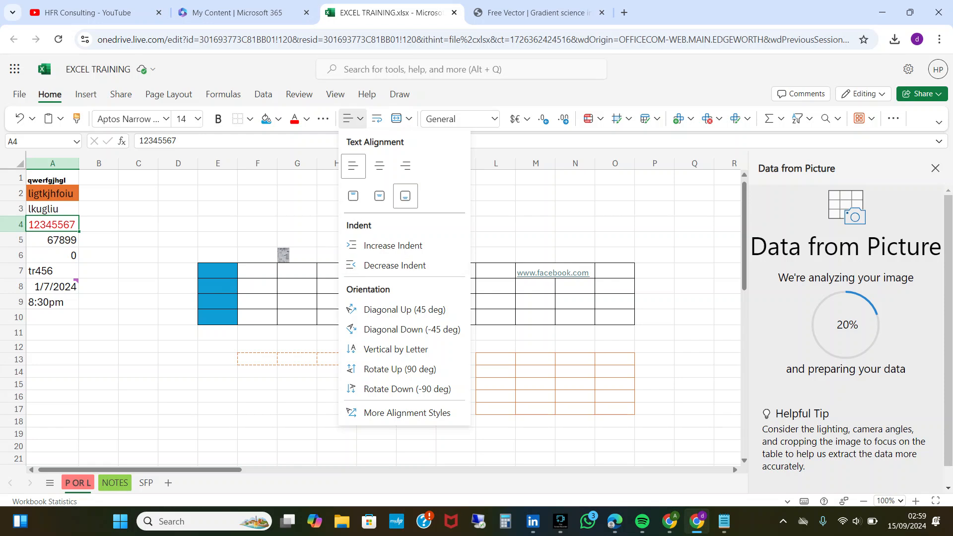
key(Escape)
Align the number in cell A5 to the center, to the left, and finally to the right.
click(53, 240)
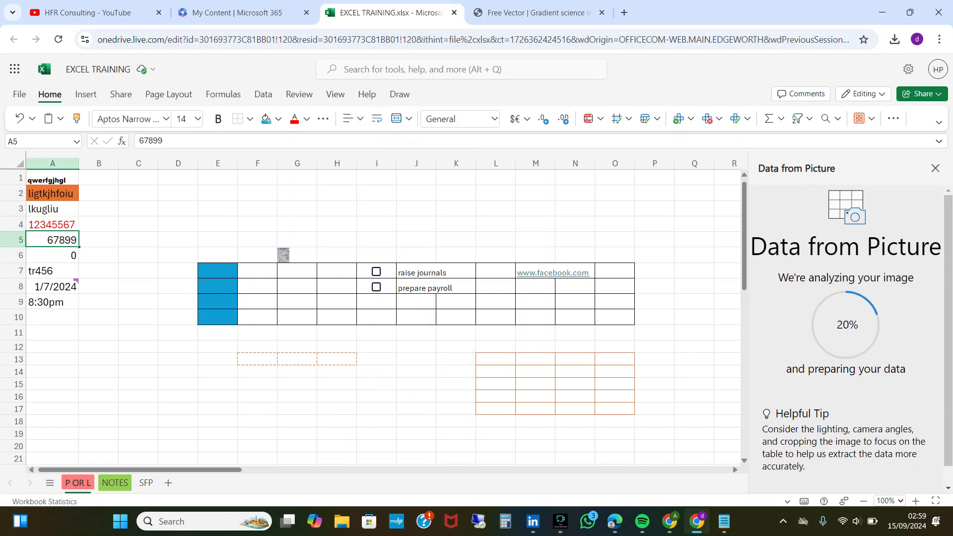
click(353, 118)
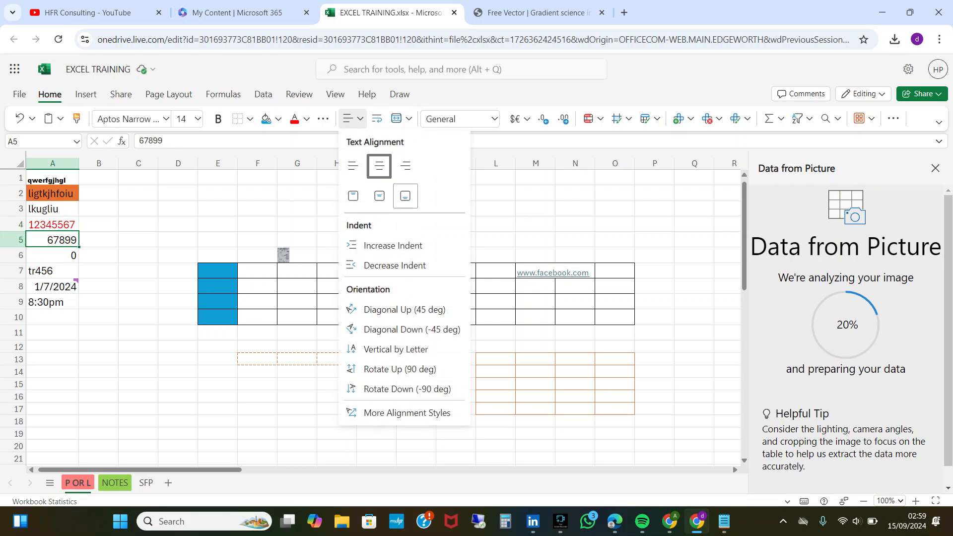
click(380, 165)
click(353, 119)
click(354, 166)
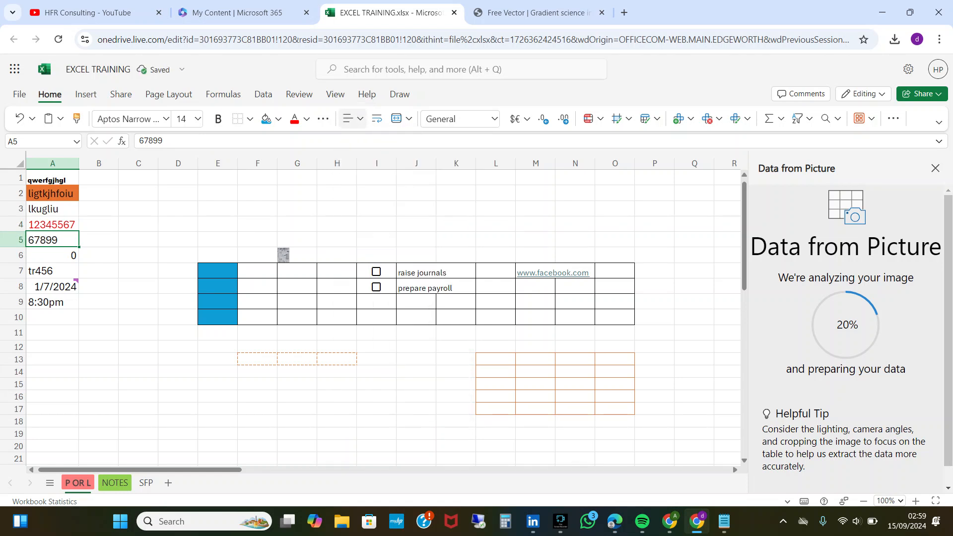
click(360, 119)
click(406, 166)
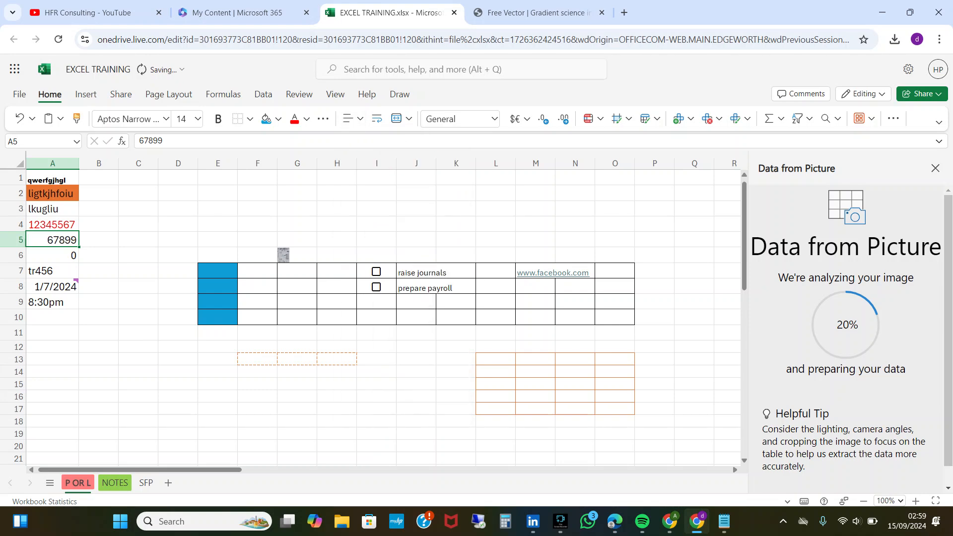
click(360, 119)
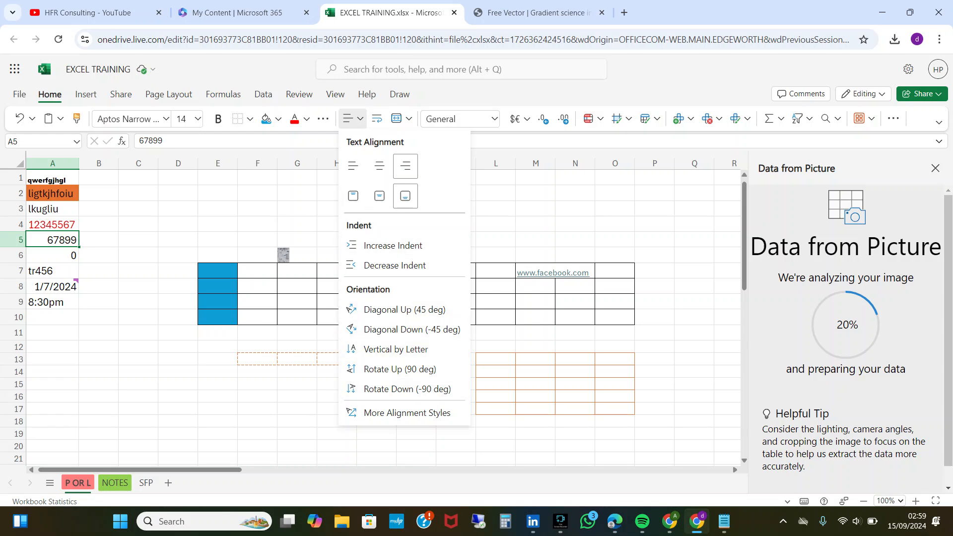
key(Escape)
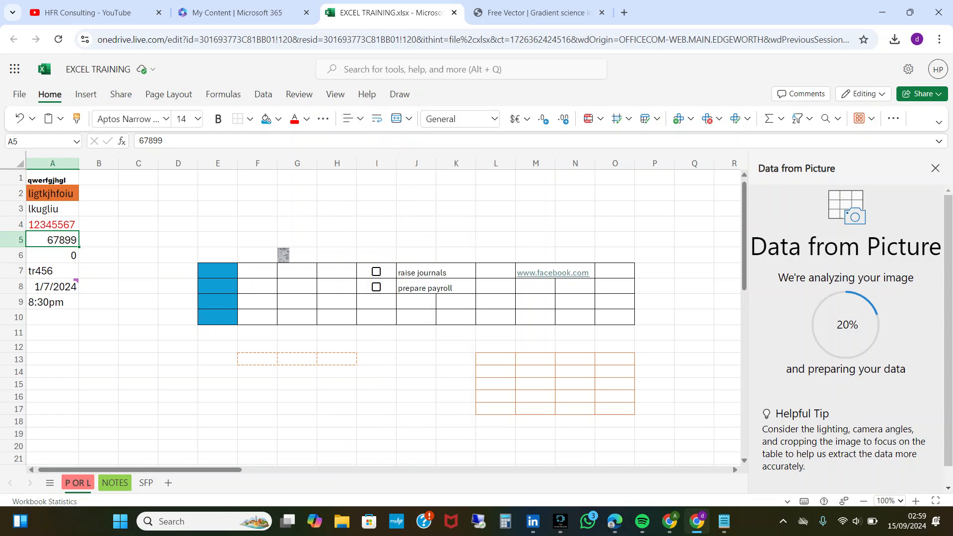
Enter the long text "mjghfkuyfmhgdjhcmhjyfmbng" in cell A17.
drag(52, 179, 53, 193)
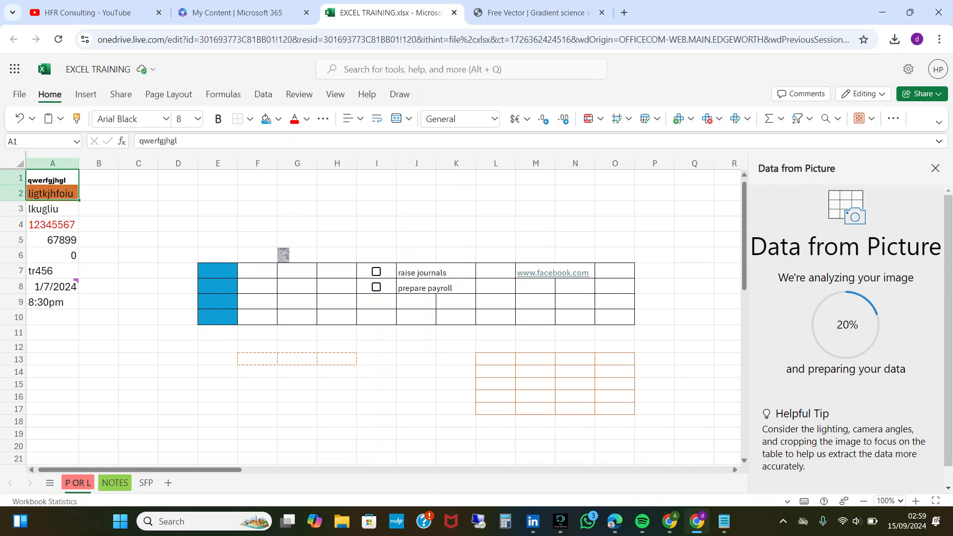
click(53, 347)
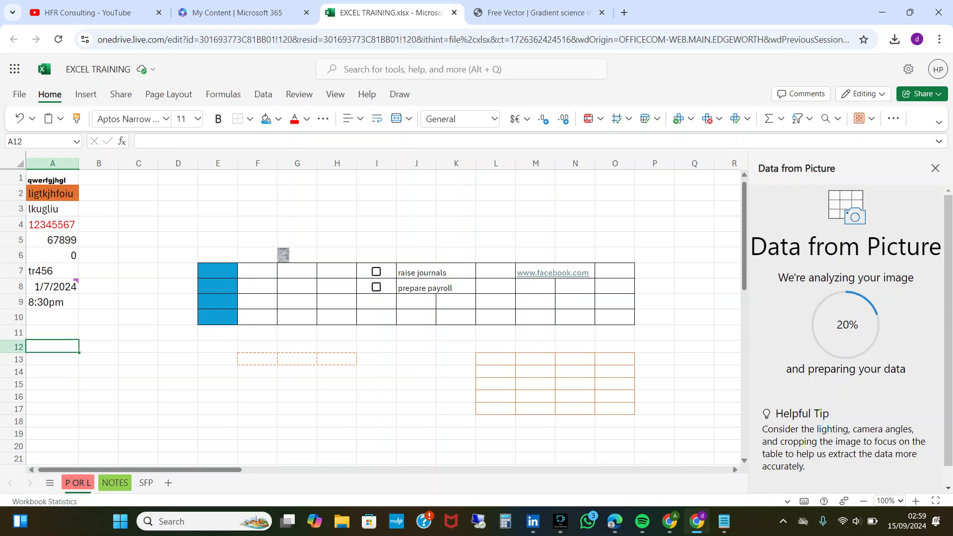
click(53, 408)
text(mj)
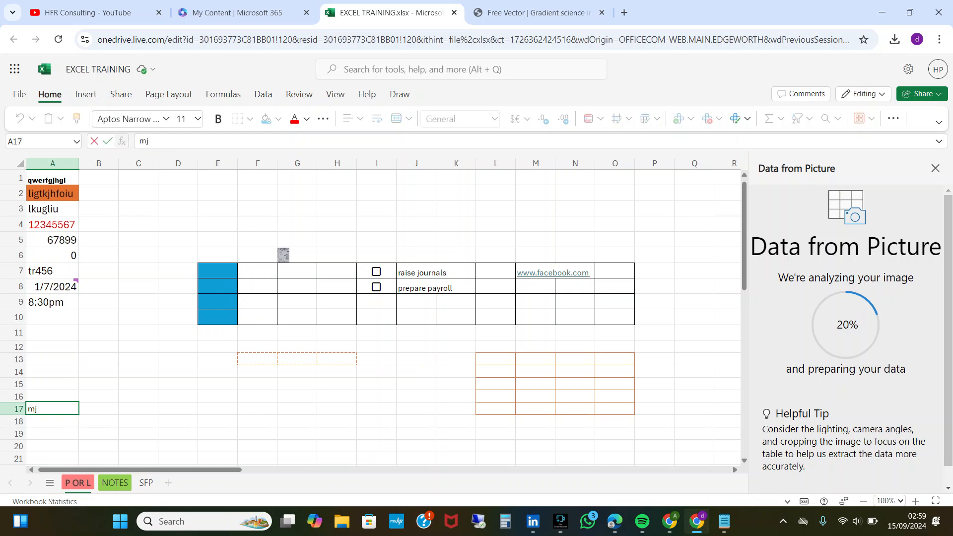
text(ghfkuyfmhgdjhcmhjyfmbng)
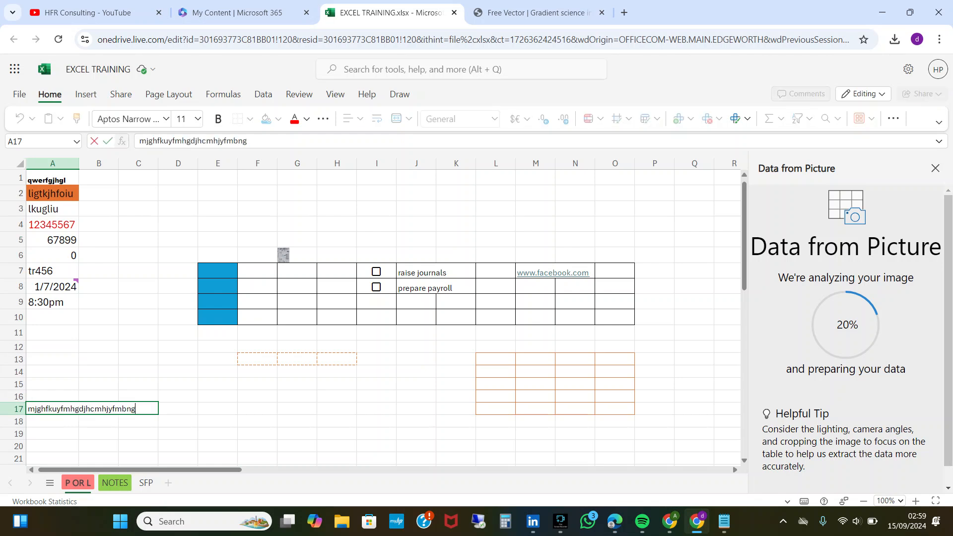
key(Return)
Compare the contents of cells A17 and B17 to check which one holds the overflowing text.
key(Up)
key(Right)
key(Left)
key(Right)
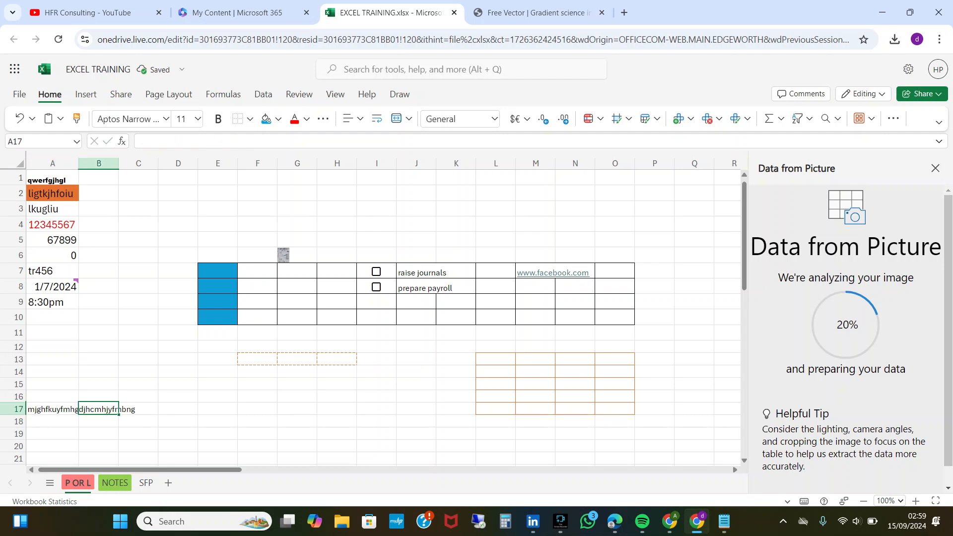
key(Left)
key(Right)
key(Left)
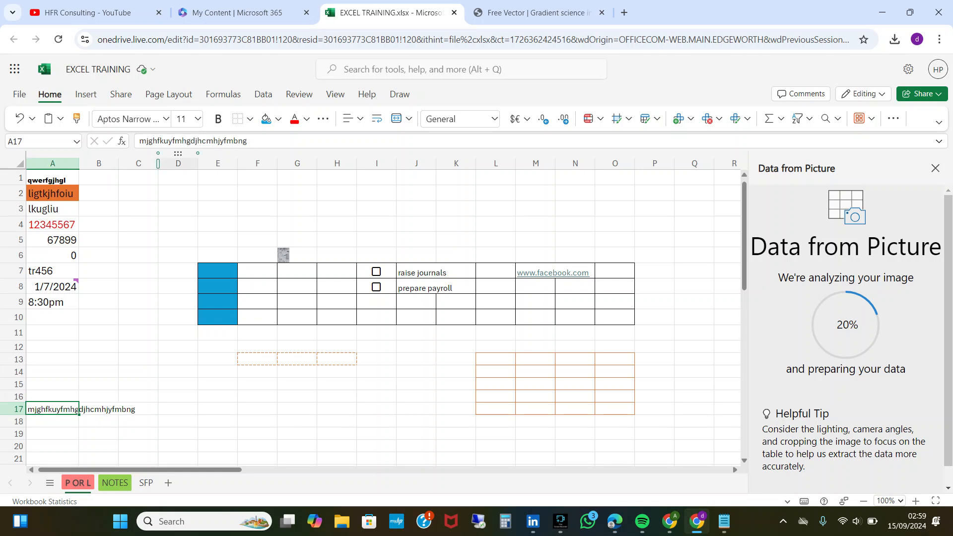
Hide columns B and C by collapsing their widths to nothing.
drag(179, 164, 98, 163)
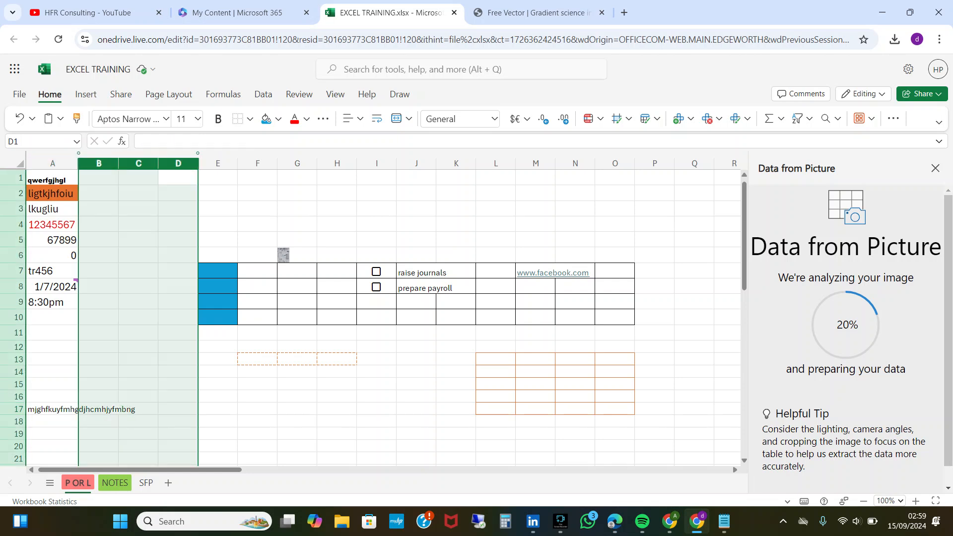
click(138, 208)
drag(158, 163, 78, 163)
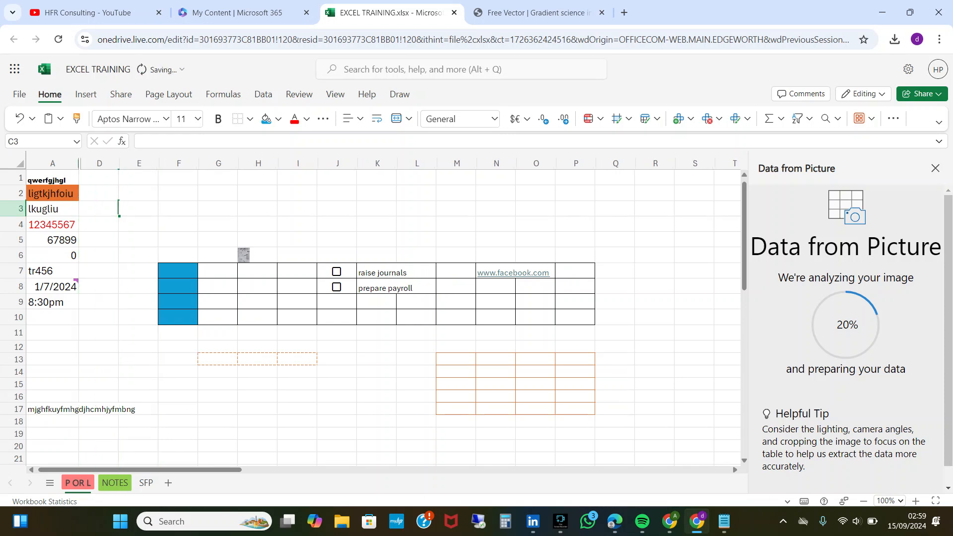
Turn on text wrapping for the long text in cell A17, and turn it off again.
click(53, 409)
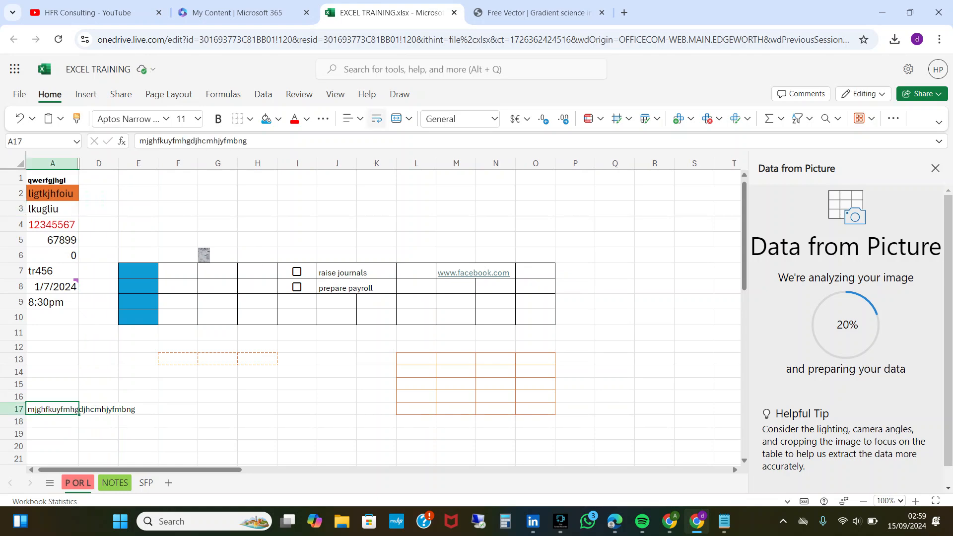
click(377, 119)
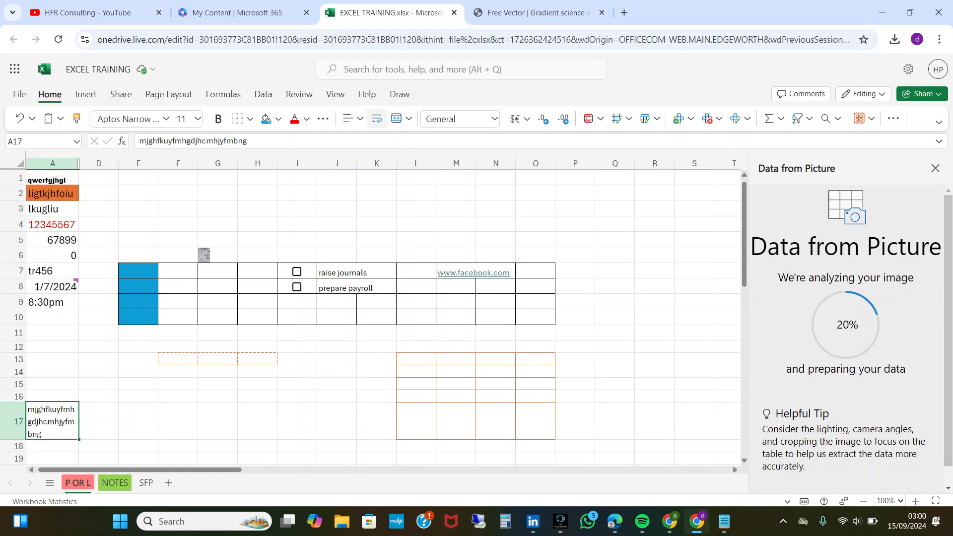
click(377, 118)
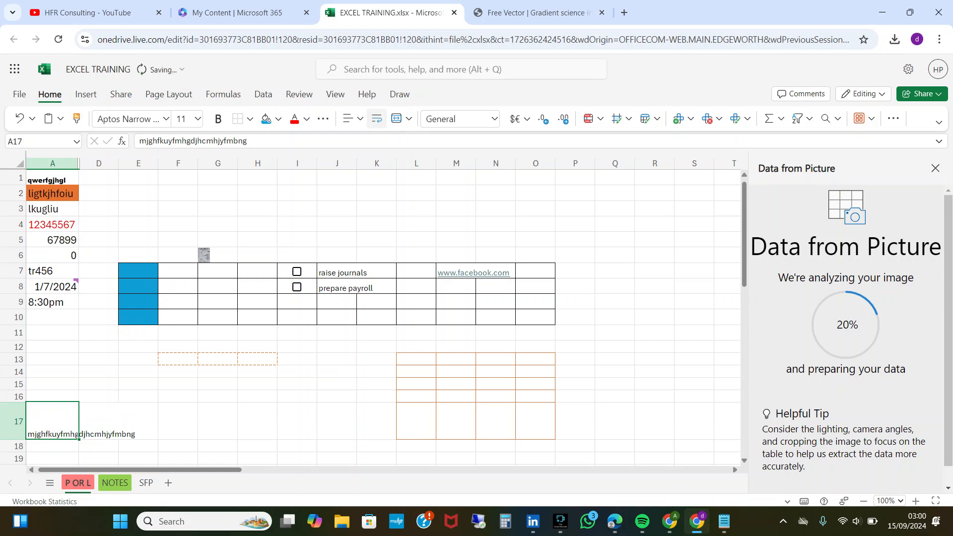